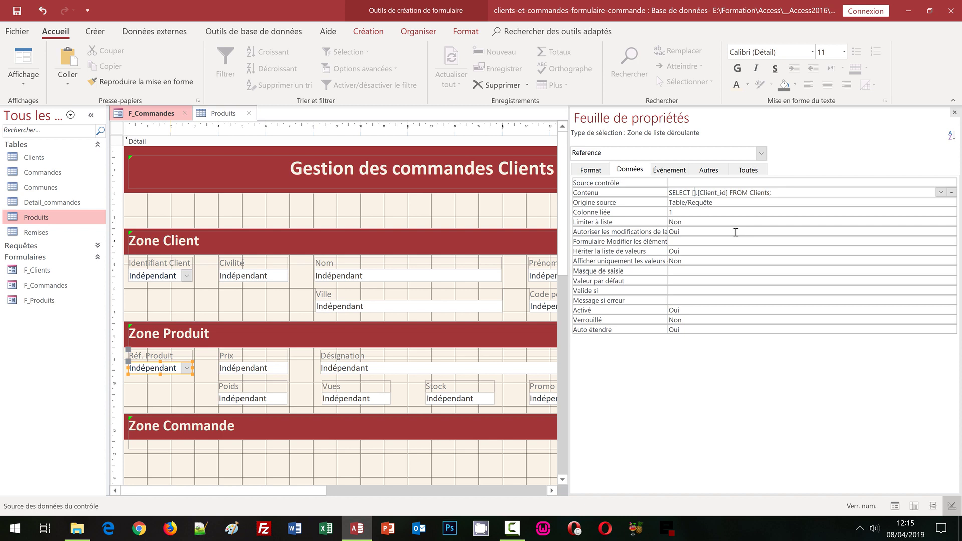
# - Set the row source of the Réf. Produit combo box to SELECT [Produits].[Produit_ref] FROM Produits;
pyautogui.write('Produits')
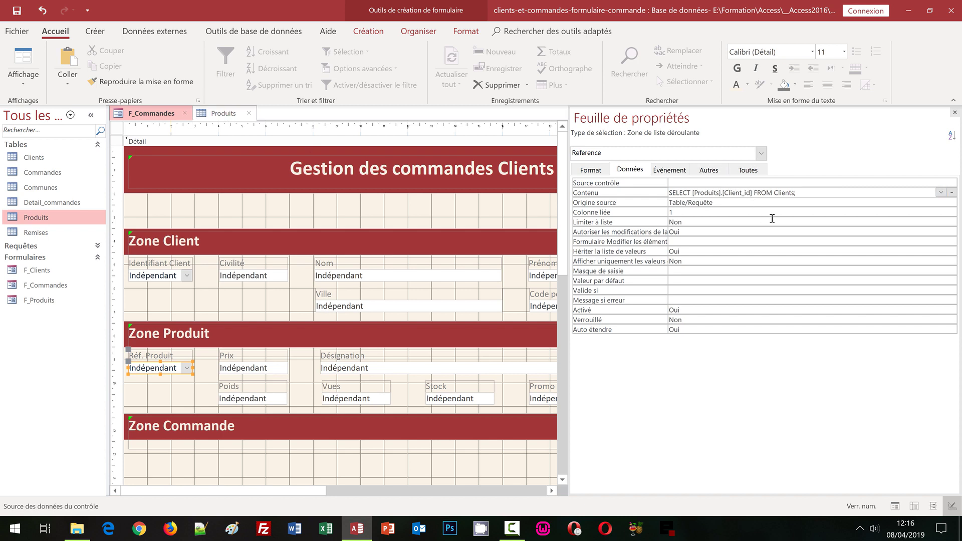
pyautogui.press('BackSpace')
pyautogui.press('BackSpace')
pyautogui.press('BackSpace')
pyautogui.press('BackSpace')
pyautogui.press('BackSpace')
pyautogui.press('BackSpace')
pyautogui.press('BackSpace')
pyautogui.press('BackSpace')
pyautogui.press('BackSpace')
pyautogui.write('Produit_ref')
pyautogui.doubleClick(790, 193)
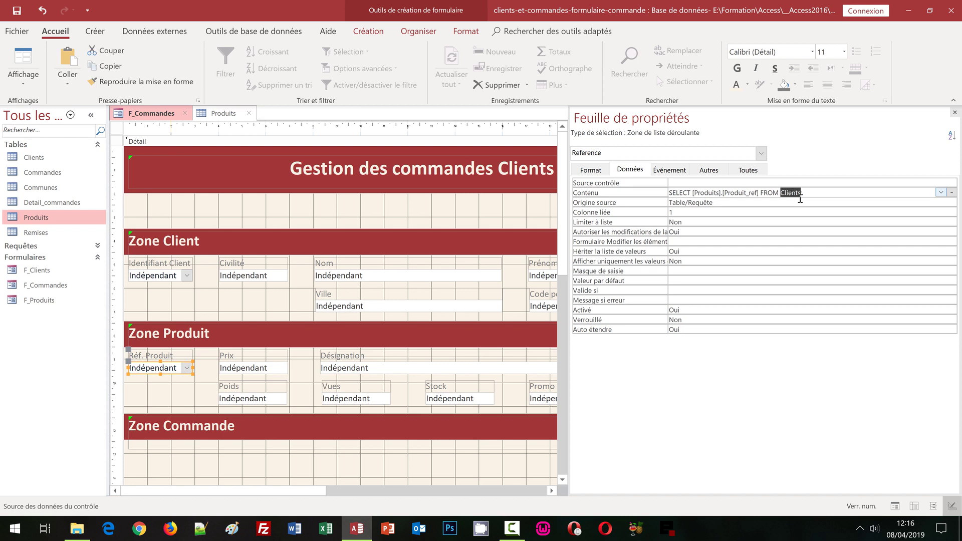
pyautogui.write('Produits')
pyautogui.press('Return')
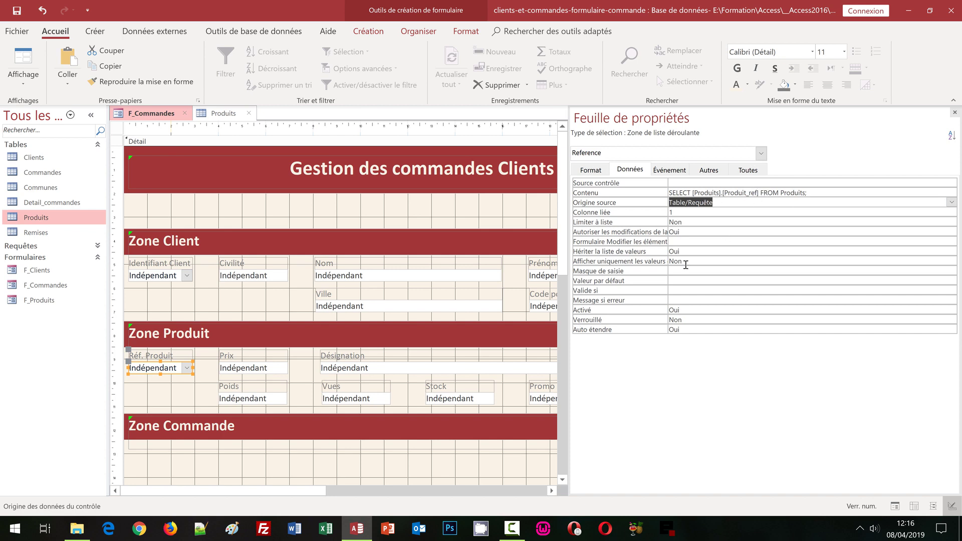
# - Narrow the property sheet, display F_Commandes in Form view and choose 3067ROB-46 as the Réf. Produit
pyautogui.moveTo(569, 342); pyautogui.dragTo(746, 339)
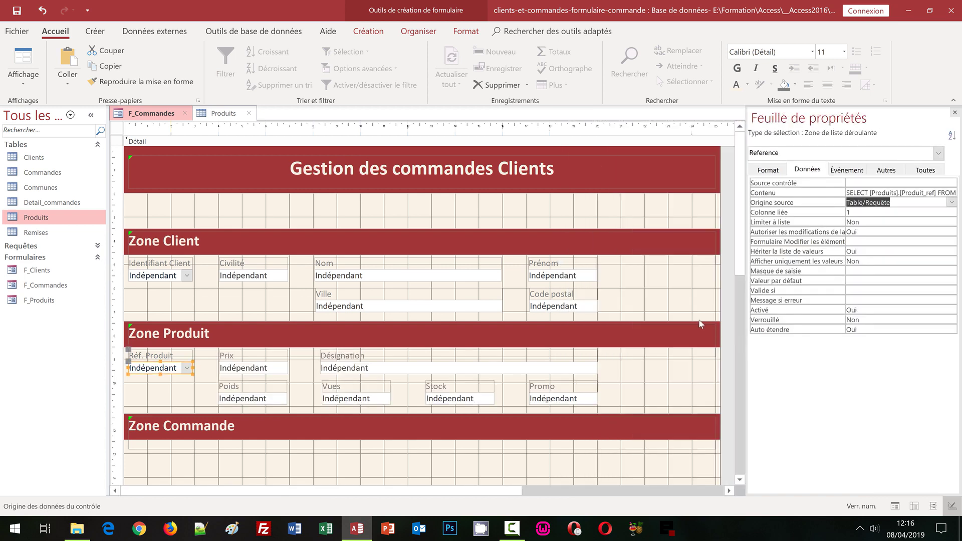
pyautogui.click(637, 294)
pyautogui.press('F5')
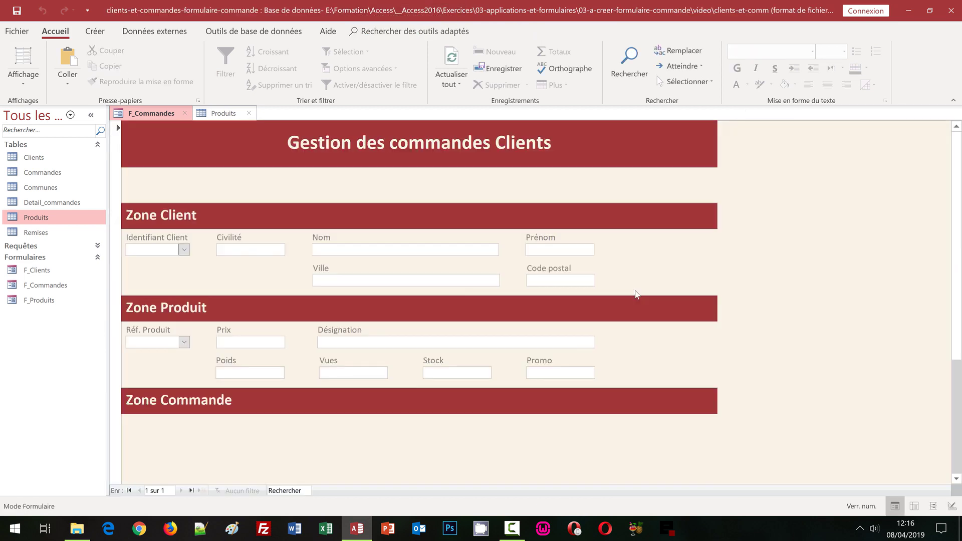
pyautogui.click(184, 343)
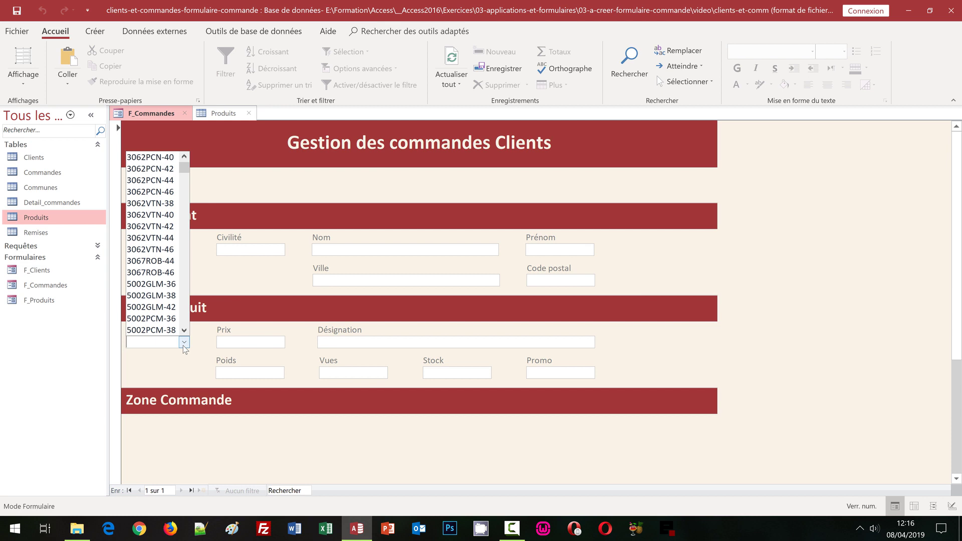
pyautogui.click(155, 273)
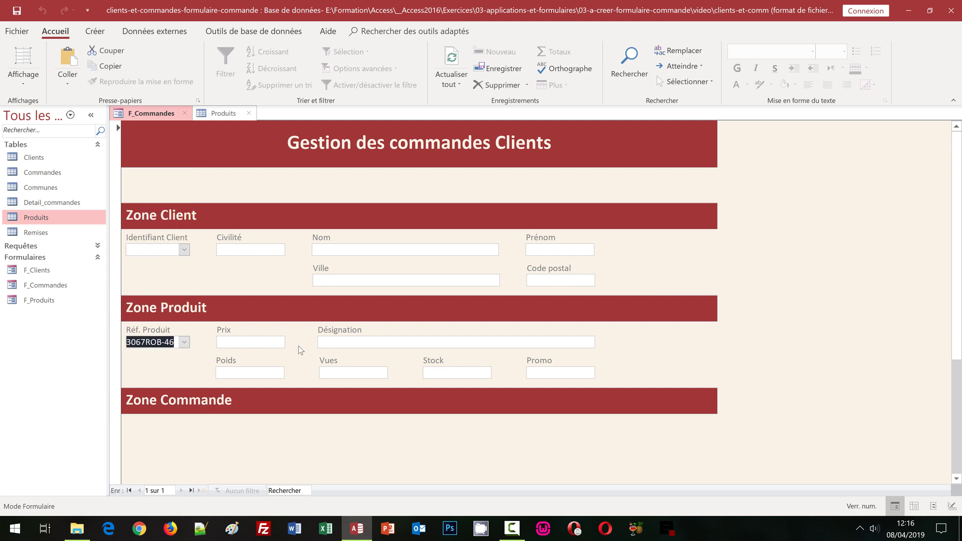
# - Check the Identifiant Client list without choosing an entry, and return the form to Design view
pyautogui.click(185, 250)
pyautogui.click(236, 249)
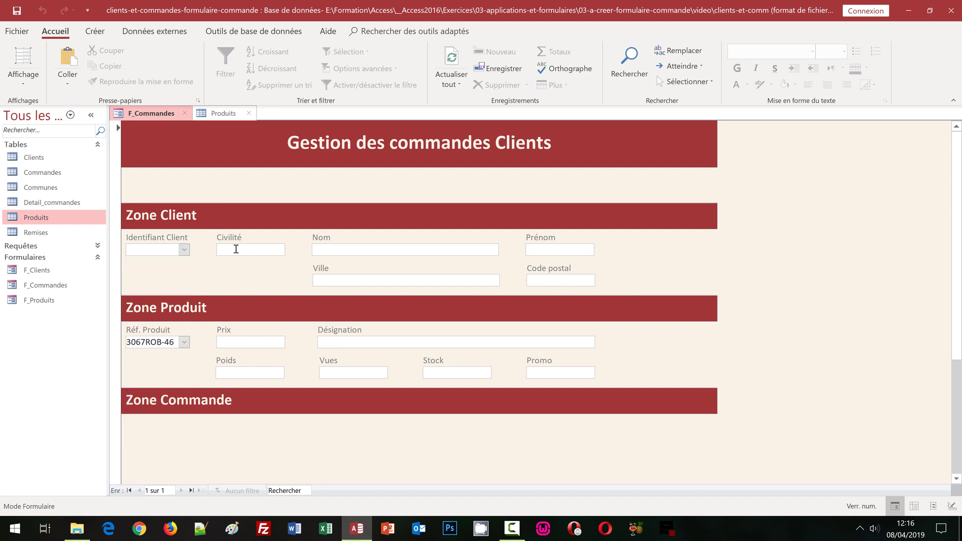
pyautogui.click(15, 84)
pyautogui.click(65, 181)
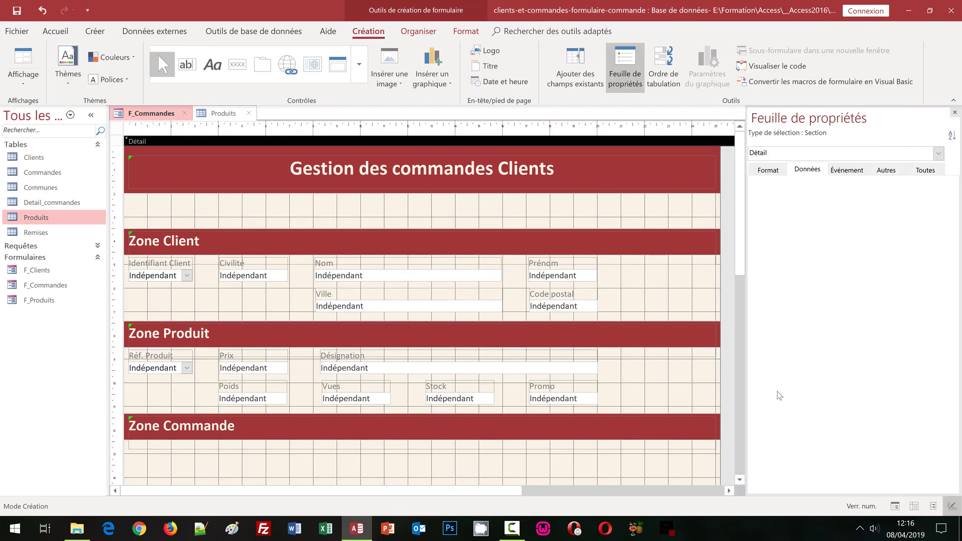
# - Duplicate the Poids and Vues text boxes with their labels and place the copies just below the Zone Commande heading
pyautogui.moveTo(742, 263); pyautogui.dragTo(744, 310)
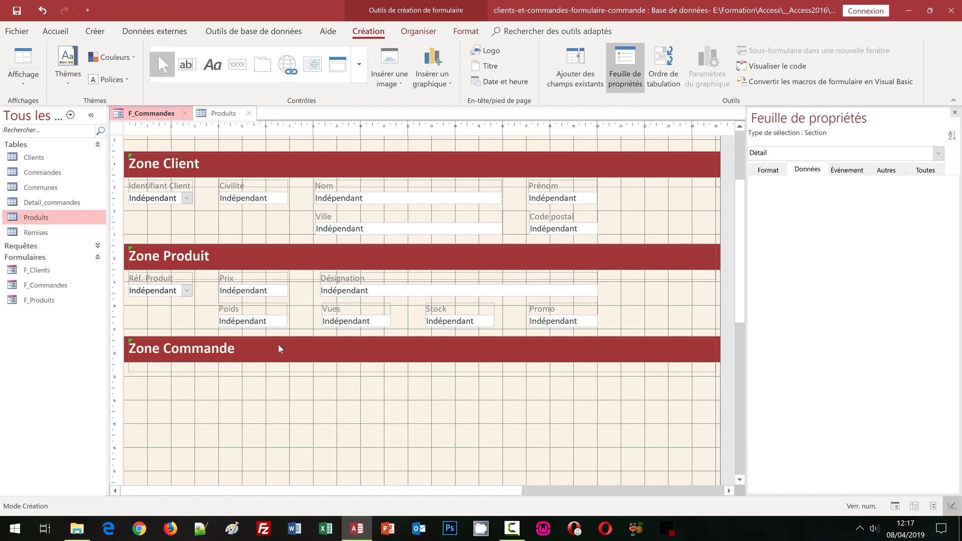
pyautogui.click(235, 312)
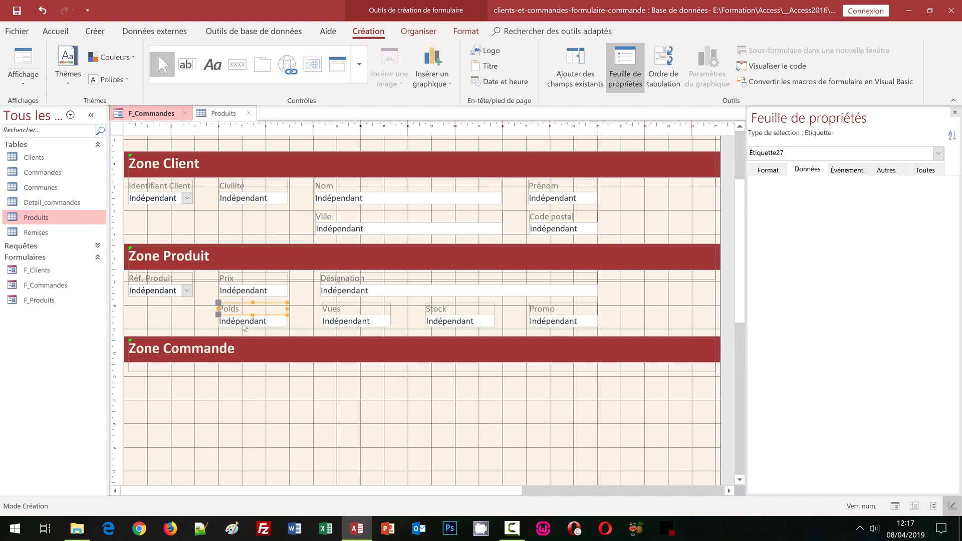
pyautogui.keyDown('shift'); pyautogui.click(243, 325); pyautogui.keyUp('shift')
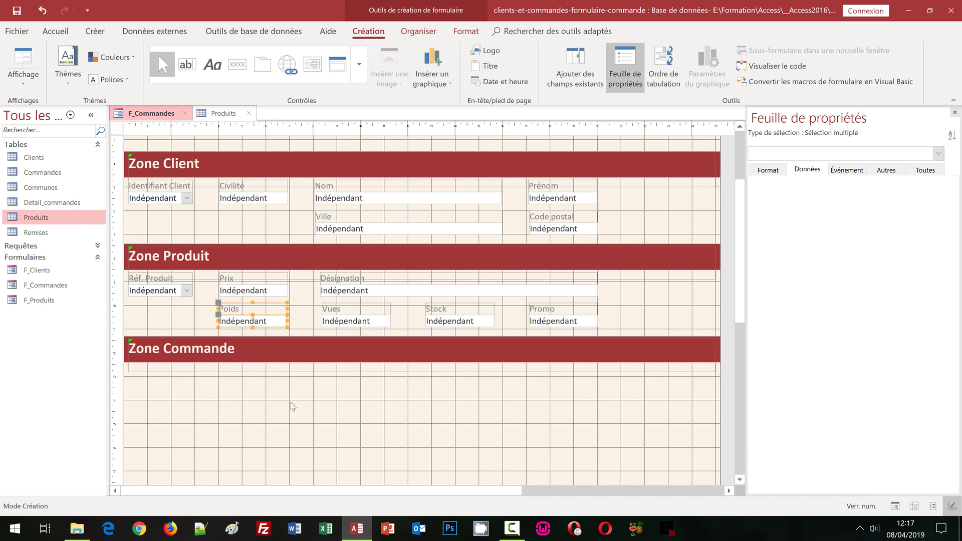
pyautogui.keyDown('shift'); pyautogui.click(330, 310); pyautogui.keyUp('shift')
pyautogui.keyDown('shift'); pyautogui.click(336, 323); pyautogui.keyUp('shift')
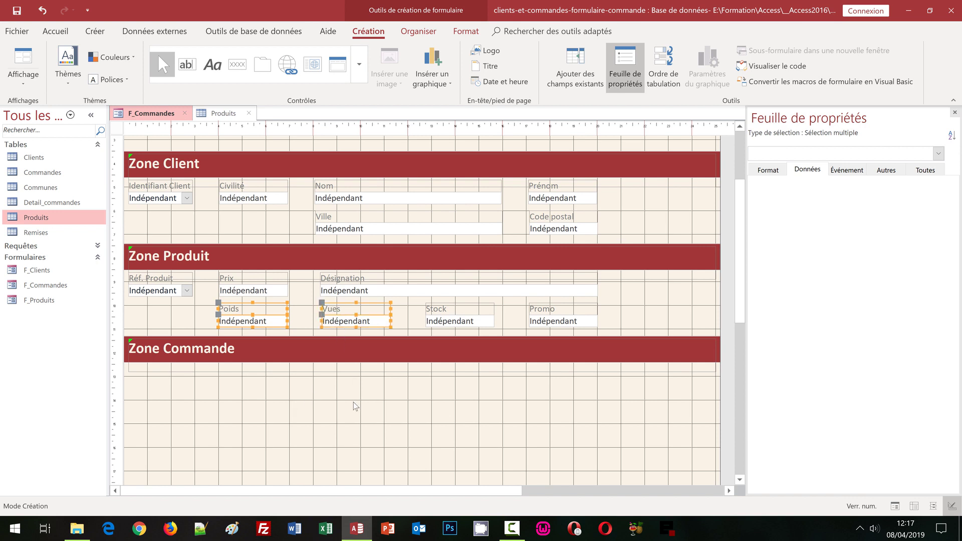
pyautogui.hotkey('ctrl', 'c')
pyautogui.hotkey('ctrl', 'v')
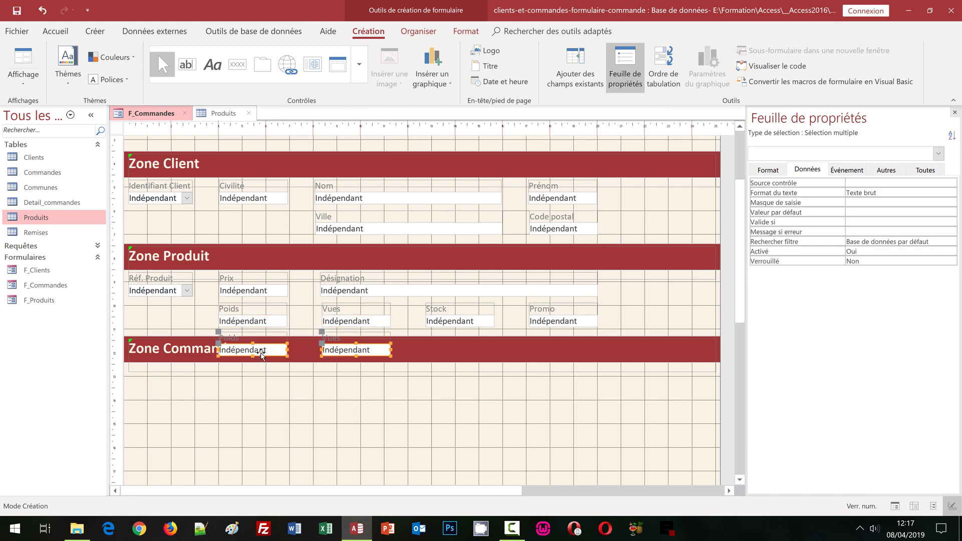
pyautogui.moveTo(259, 357); pyautogui.dragTo(171, 397)
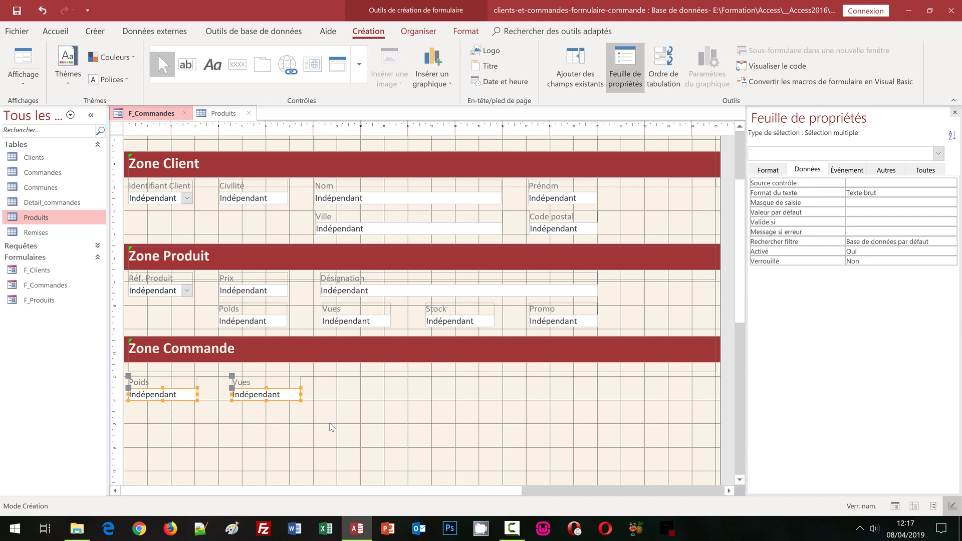
pyautogui.press('Delete')
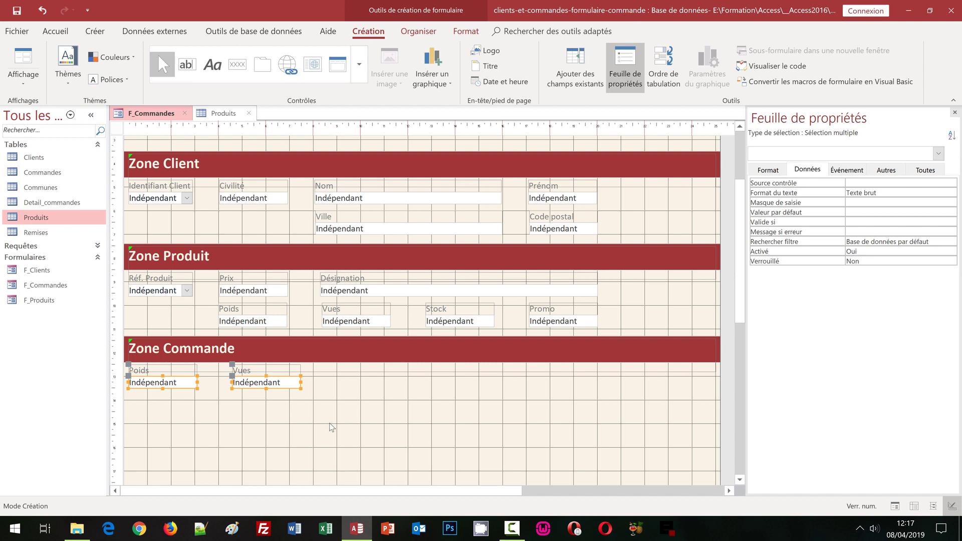
pyautogui.click(273, 414)
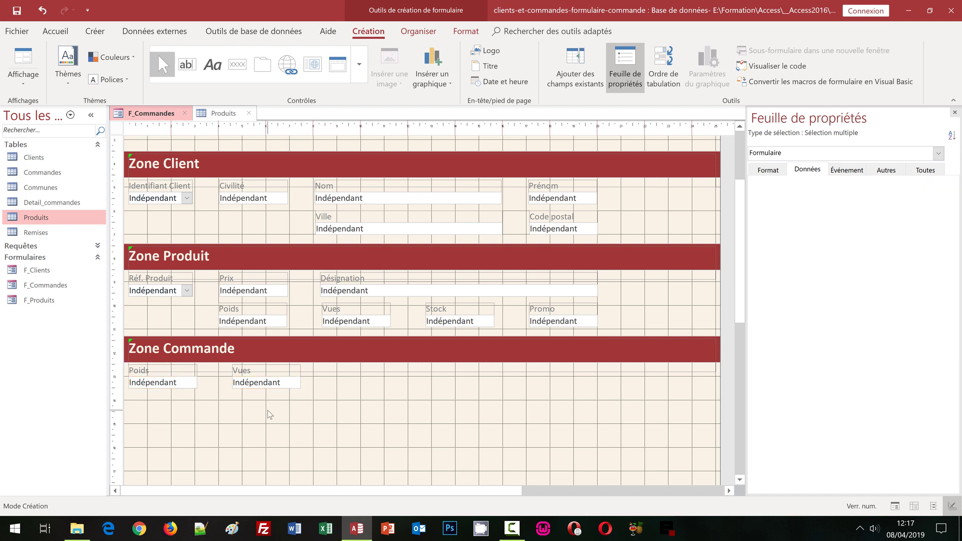
# - Change the copied Poids label in Zone Commande to "Qté achetée"
pyautogui.click(256, 371)
pyautogui.click(257, 372)
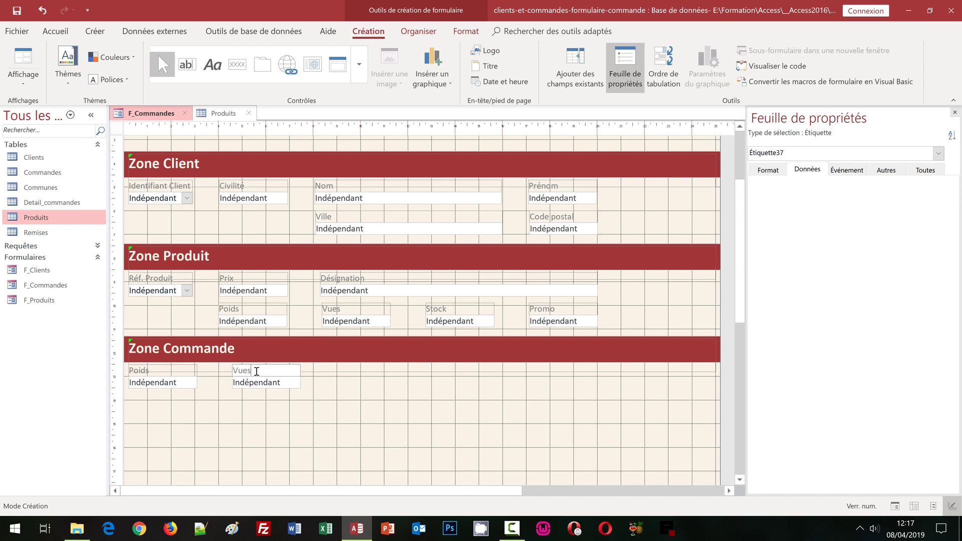
pyautogui.click(165, 370)
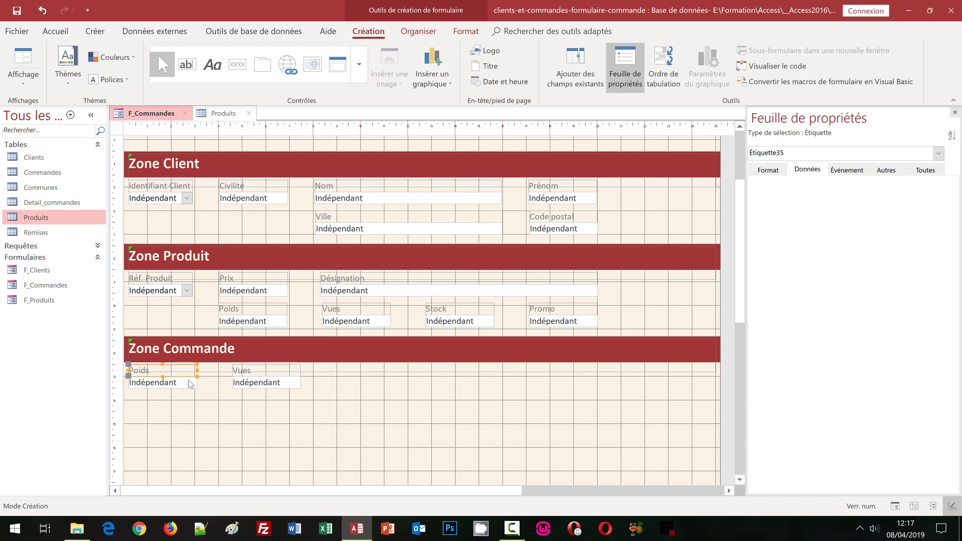
pyautogui.click(181, 370)
pyautogui.doubleClick(183, 371)
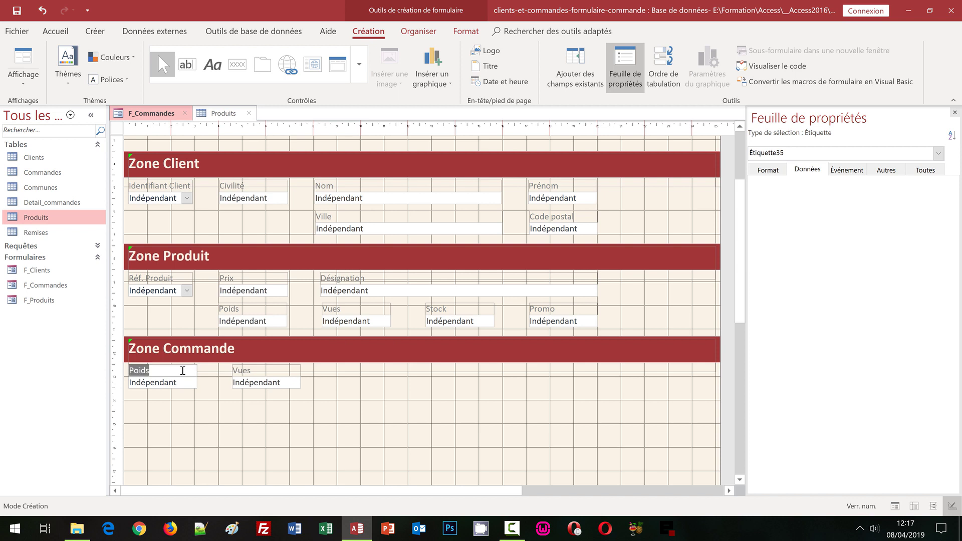
pyautogui.write('Qté achetée')
# - Change the copied Vues label in Zone Commande to "Montant total"
pyautogui.click(261, 370)
pyautogui.click(262, 370)
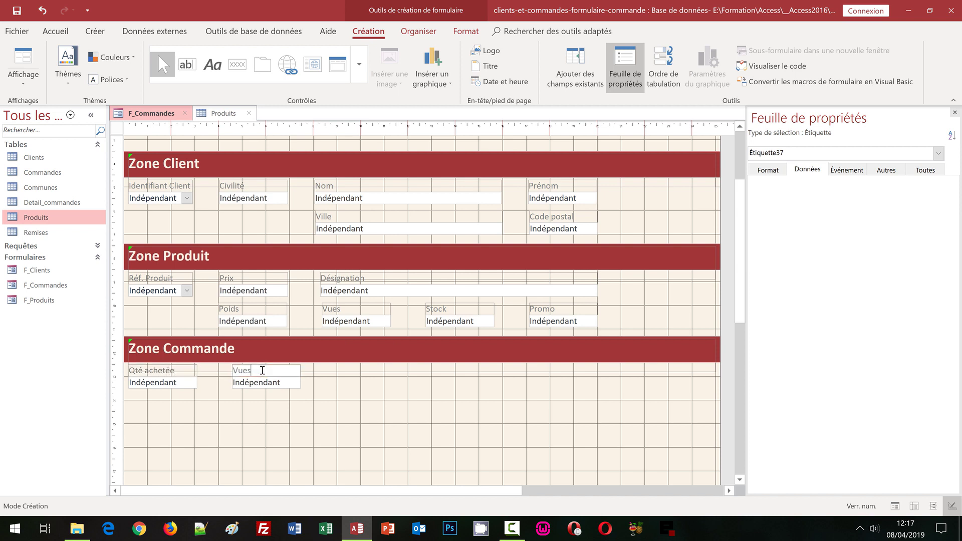
pyautogui.doubleClick(262, 370)
pyautogui.write('Montant total')
pyautogui.click(297, 414)
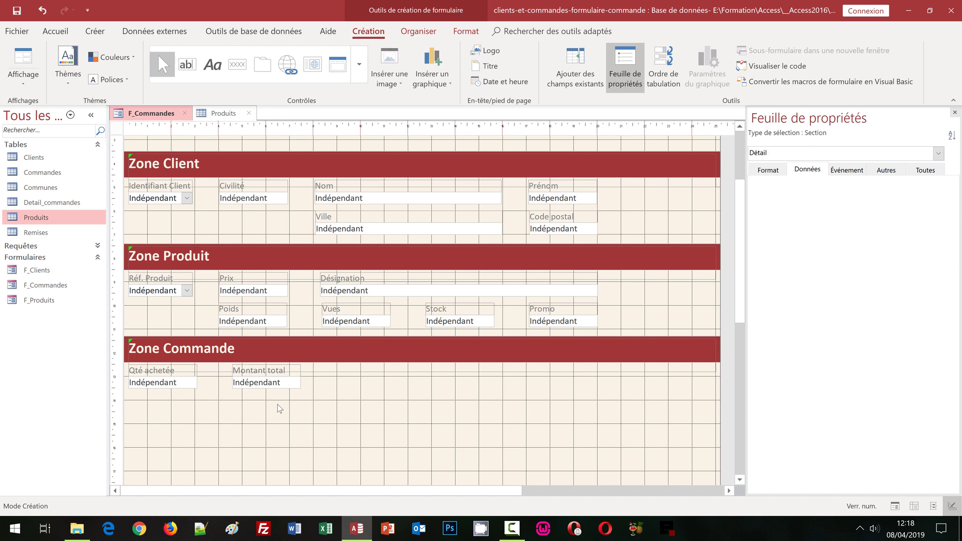
# - Left-align the Montant total label and text box with the Poids text box in Zone Produit
pyautogui.click(251, 372)
pyautogui.keyDown('shift'); pyautogui.click(251, 383); pyautogui.keyUp('shift')
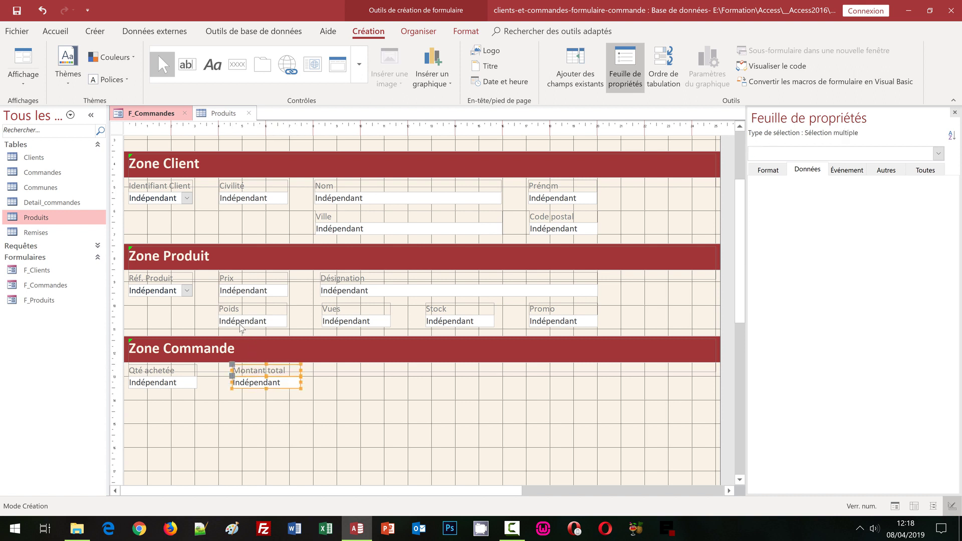
pyautogui.keyDown('shift'); pyautogui.click(244, 321); pyautogui.keyUp('shift')
pyautogui.click(432, 38)
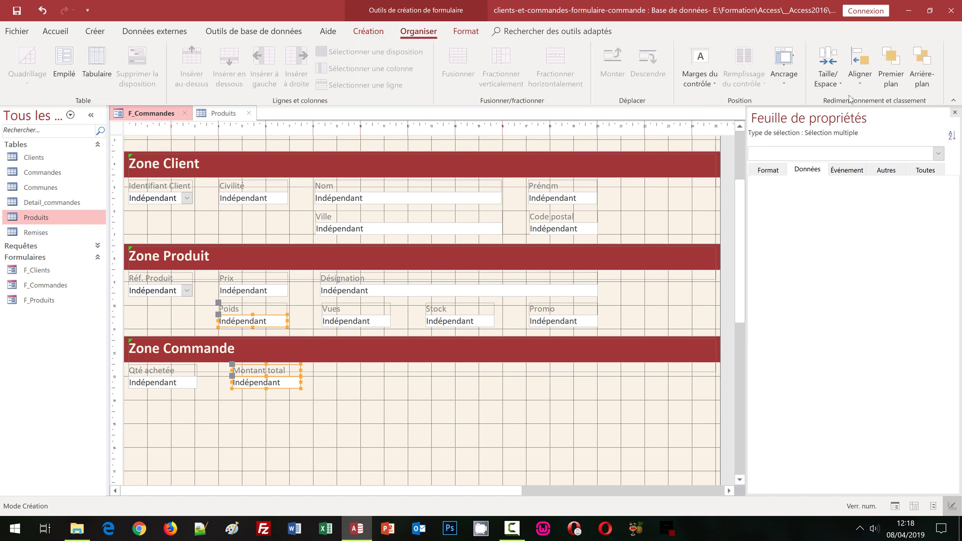
pyautogui.click(859, 75)
pyautogui.click(860, 118)
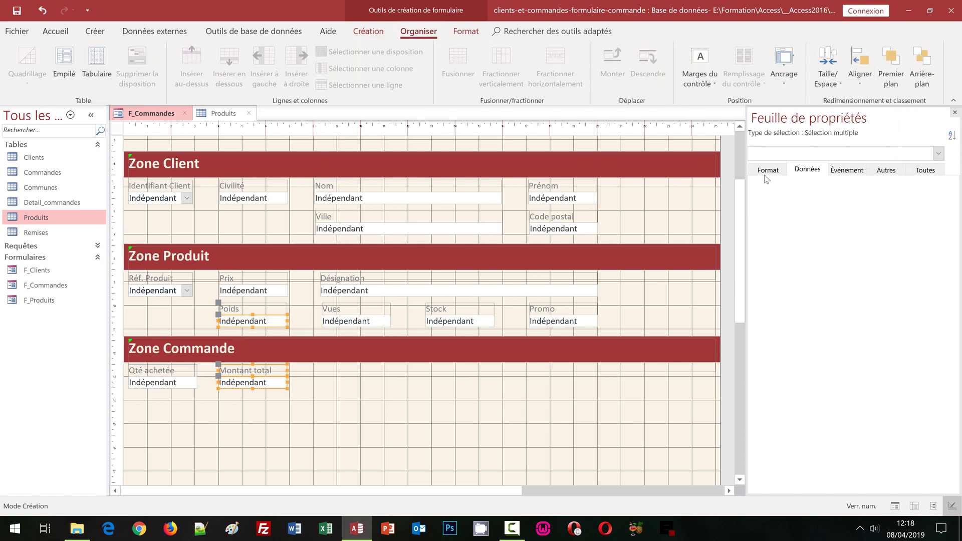
pyautogui.click(357, 384)
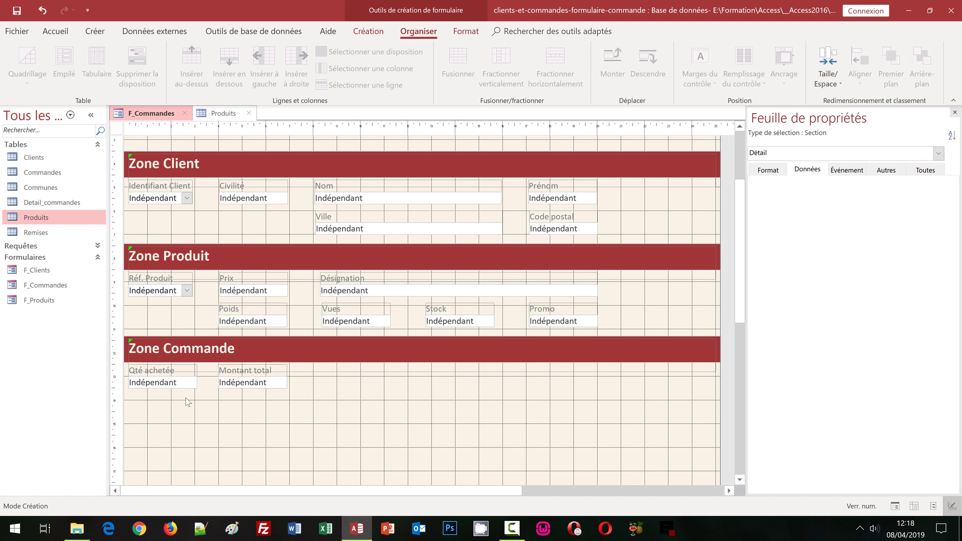
# - Name the text box under Qté achetée "Qte"
pyautogui.click(165, 382)
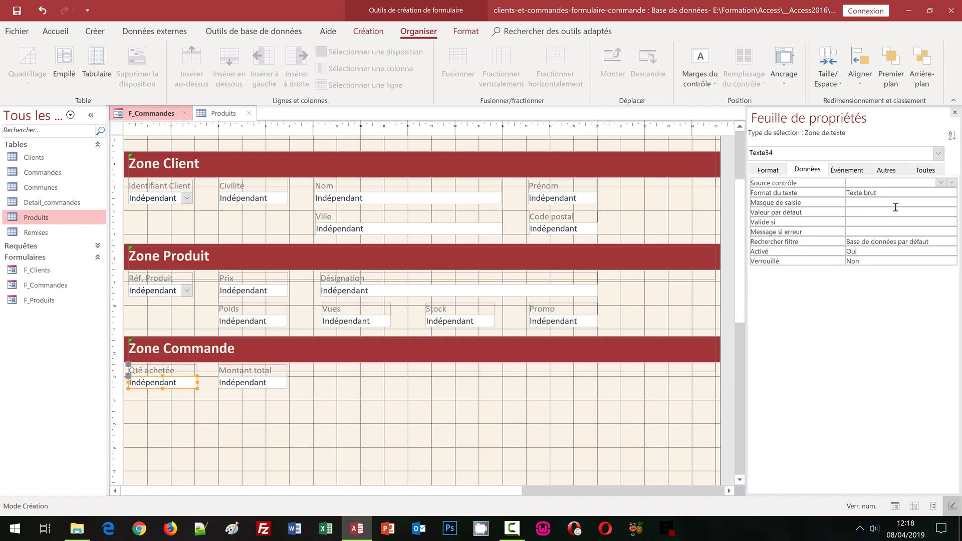
pyautogui.click(888, 172)
pyautogui.click(815, 183)
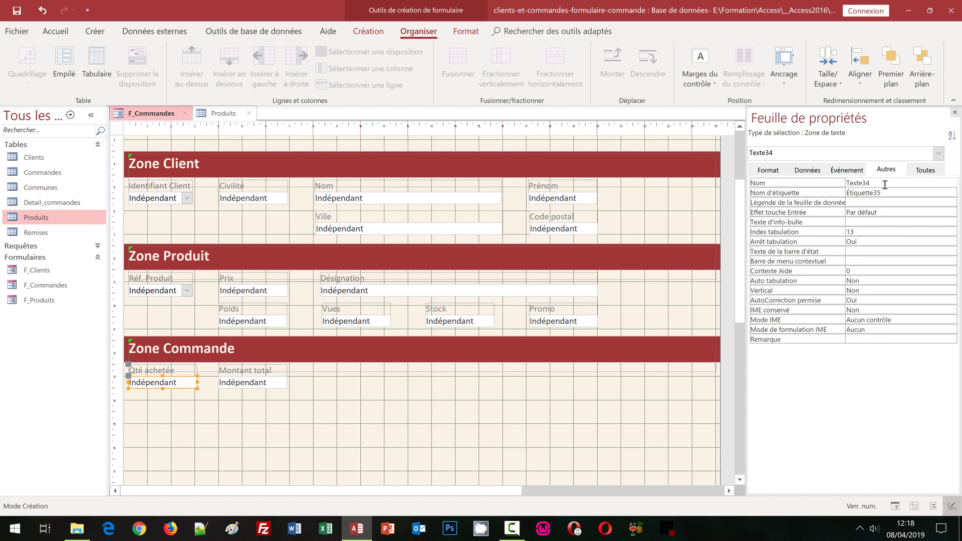
pyautogui.write('Qte')
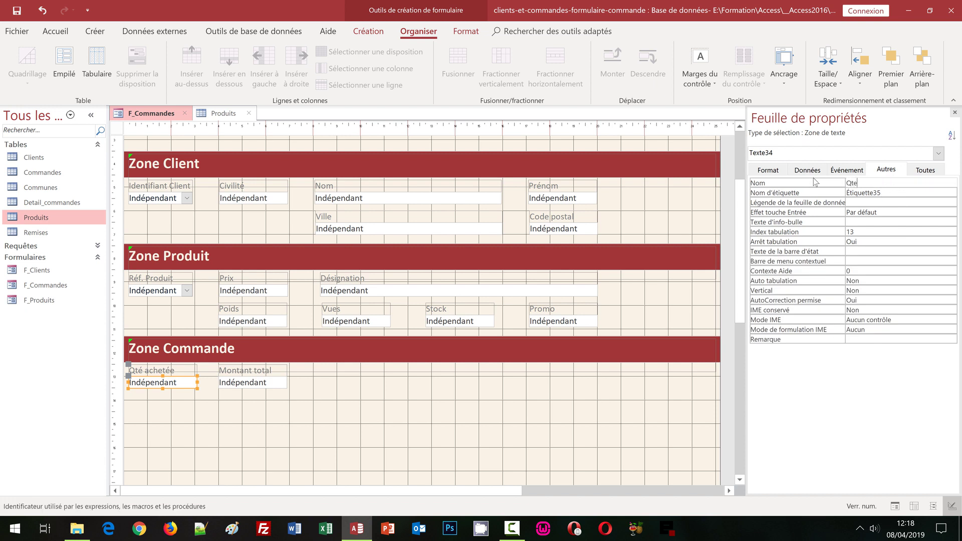
pyautogui.press('Return')
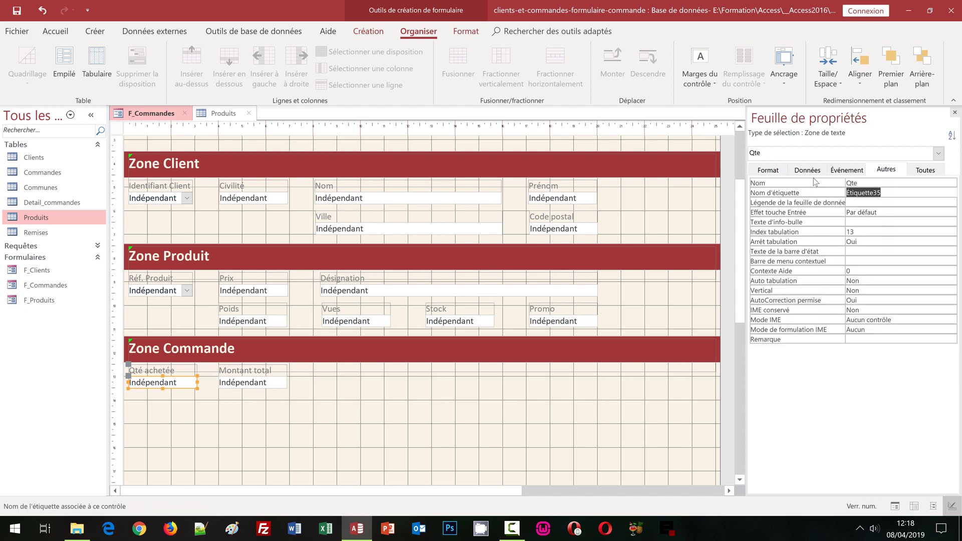
# - Name the text box under Montant total "Montant"
pyautogui.click(281, 385)
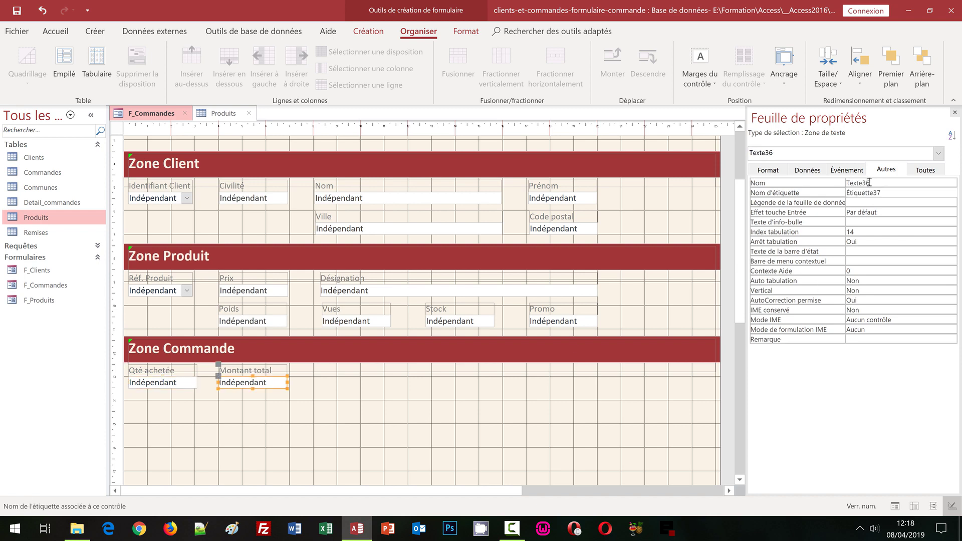
pyautogui.click(804, 185)
pyautogui.write('Montant')
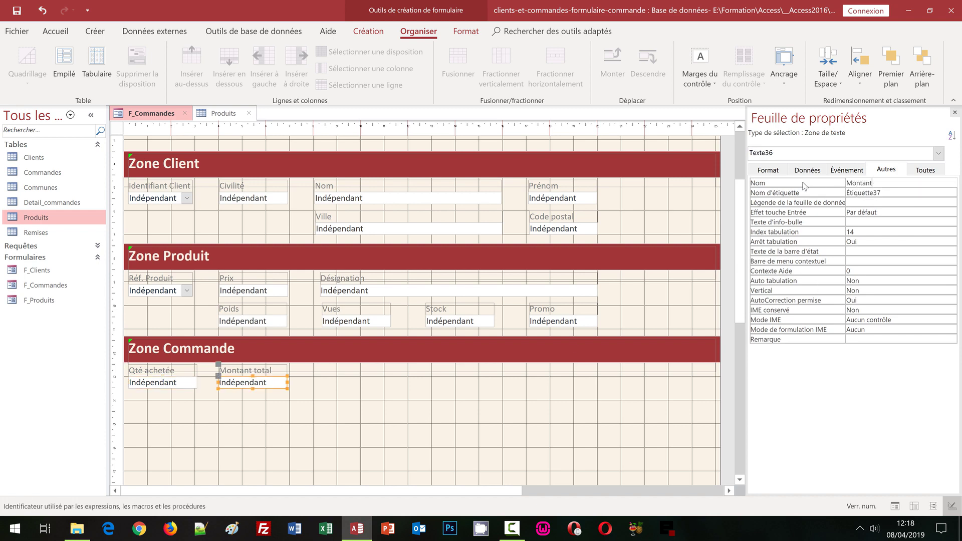
pyautogui.press('Return')
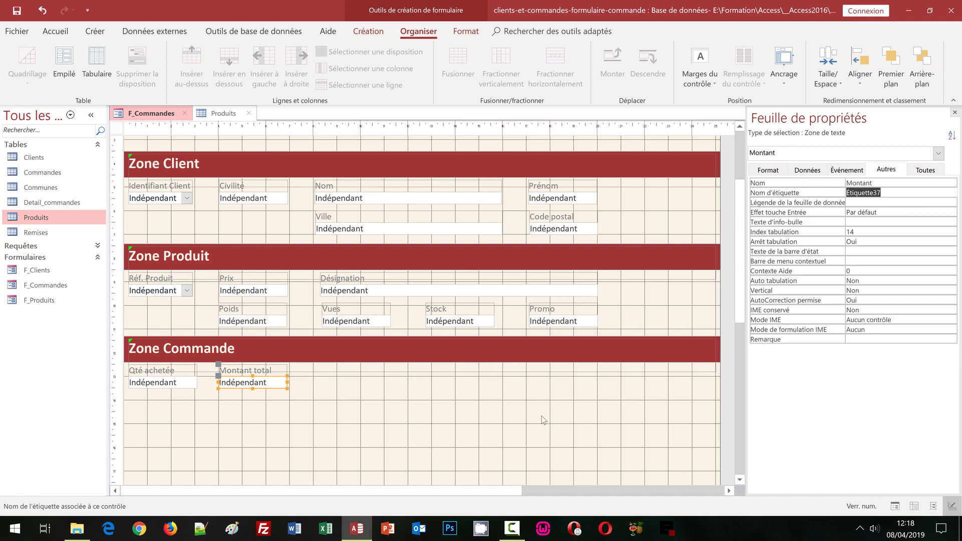
pyautogui.click(485, 396)
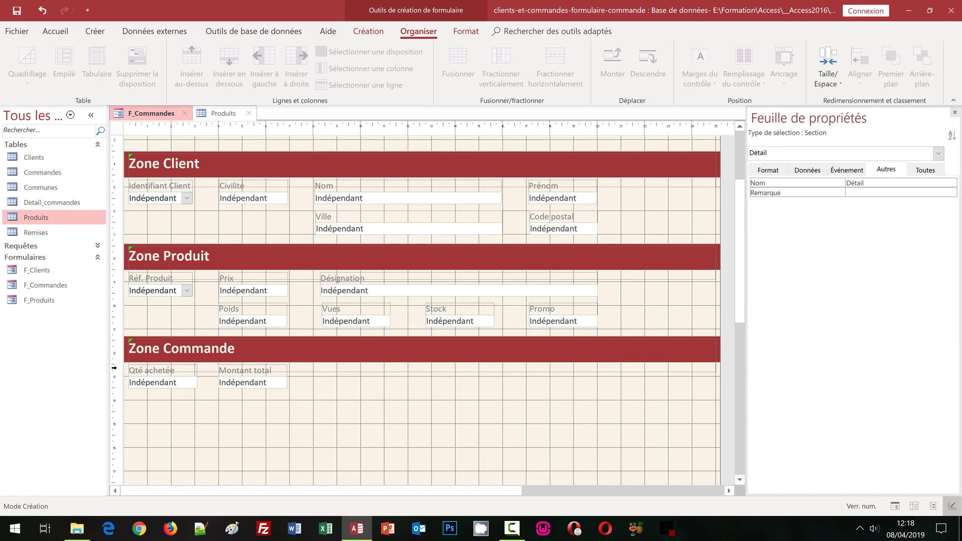
# - Try to nudge the Zone Commande heading and its two fields down, and undo the move
pyautogui.moveTo(114, 368); pyautogui.dragTo(115, 385)
pyautogui.press('Down')
pyautogui.hotkey('ctrl', 'z')
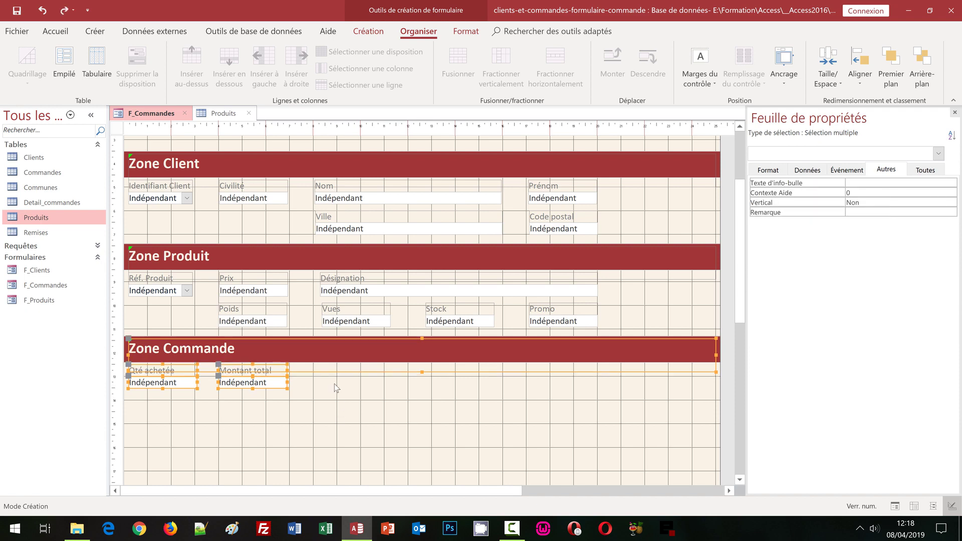
# - Move the Qté achetée and Montant total fields slightly down, away from the Zone Commande heading
pyautogui.hotkey('ctrl', 'y')
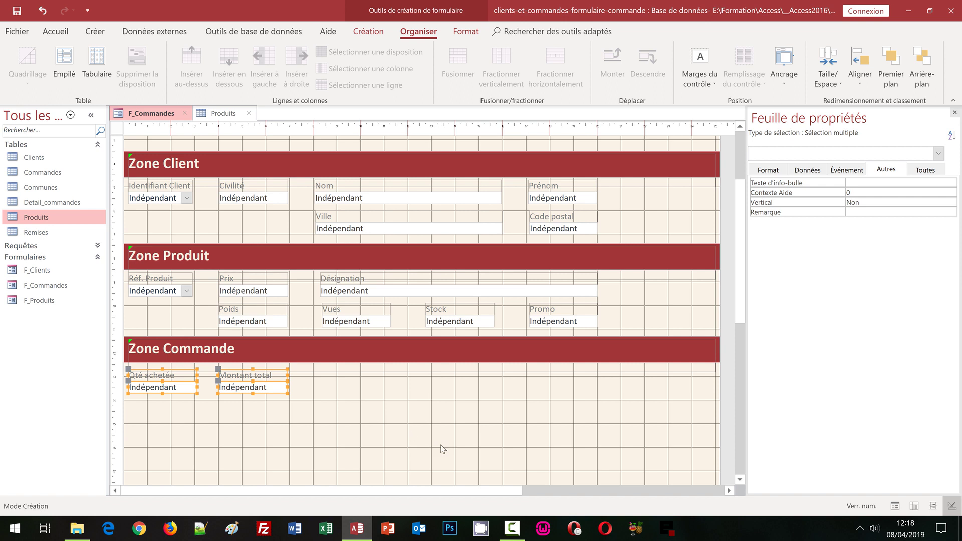
pyautogui.click(389, 399)
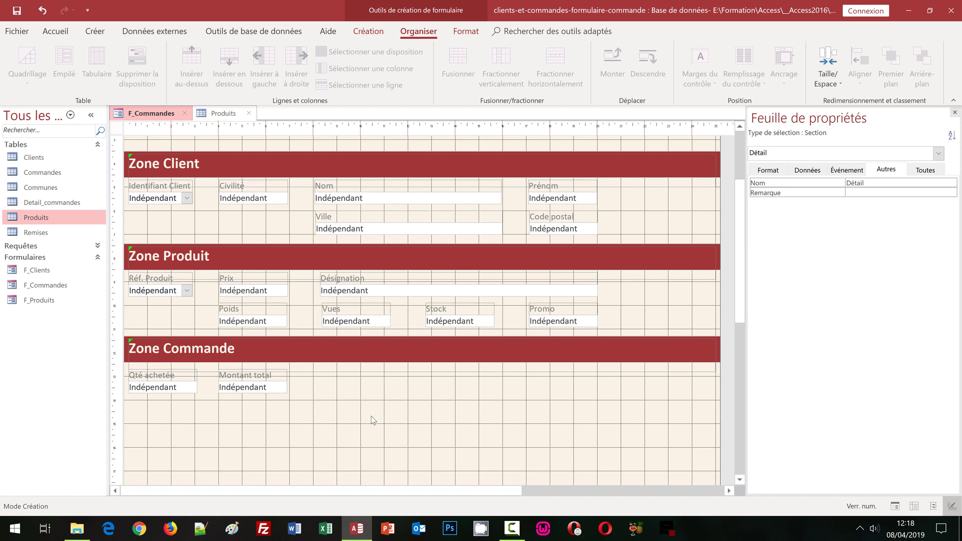
# - Add a command button beside Montant total in Zone Commande without using the wizard, and caption it "Ajouter"
pyautogui.click(369, 33)
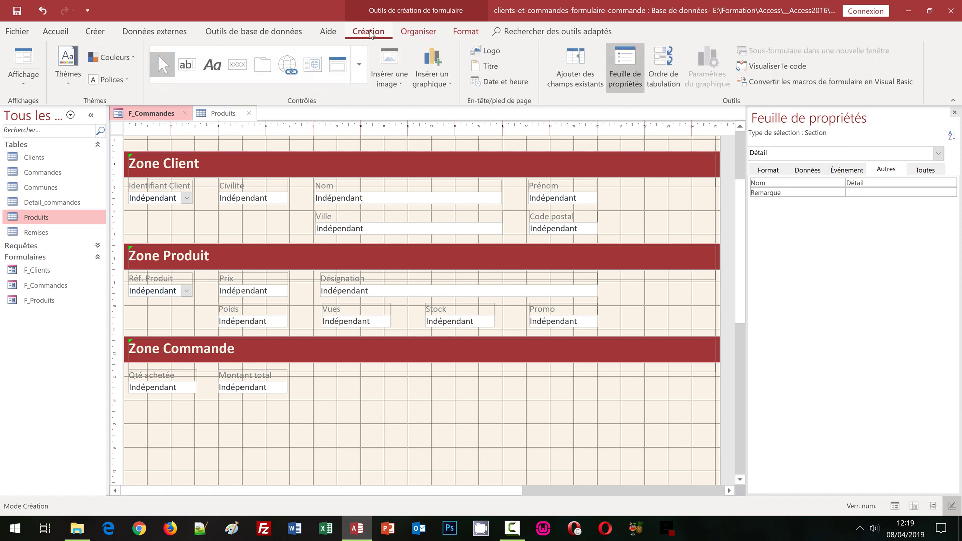
pyautogui.click(233, 70)
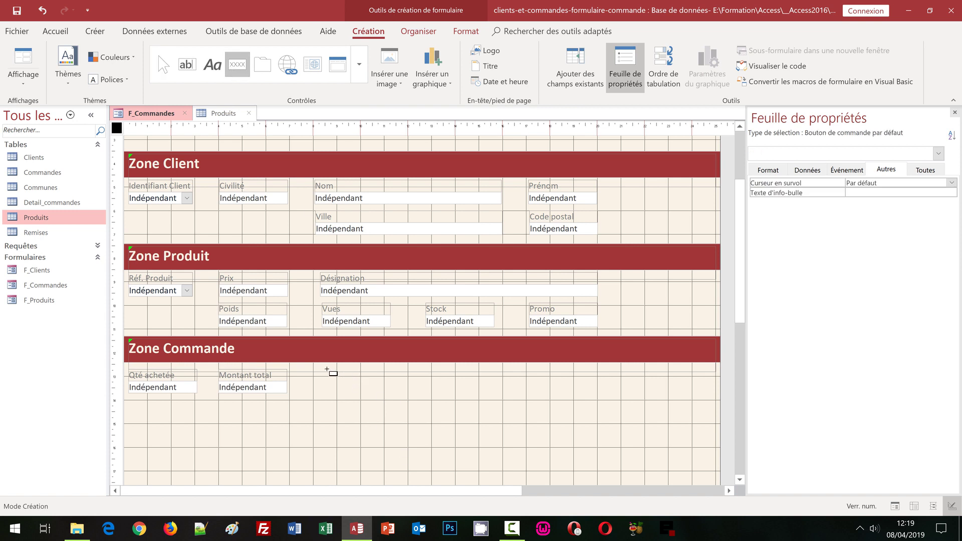
pyautogui.moveTo(328, 372); pyautogui.dragTo(422, 393)
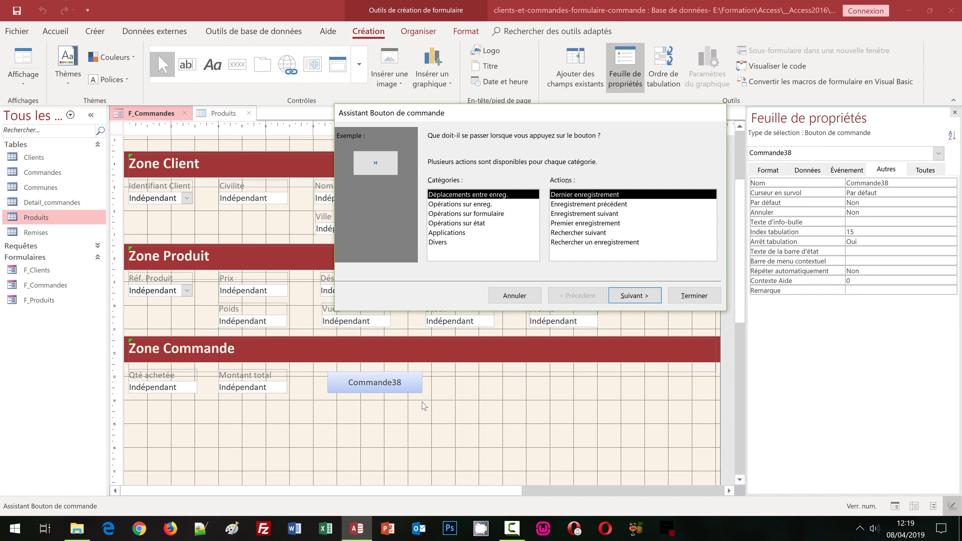
pyautogui.click(509, 297)
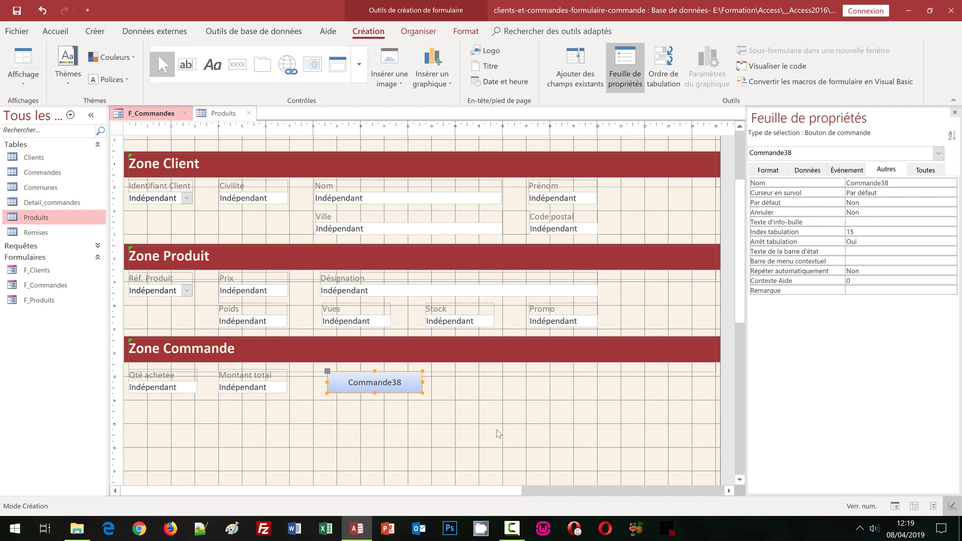
pyautogui.click(440, 406)
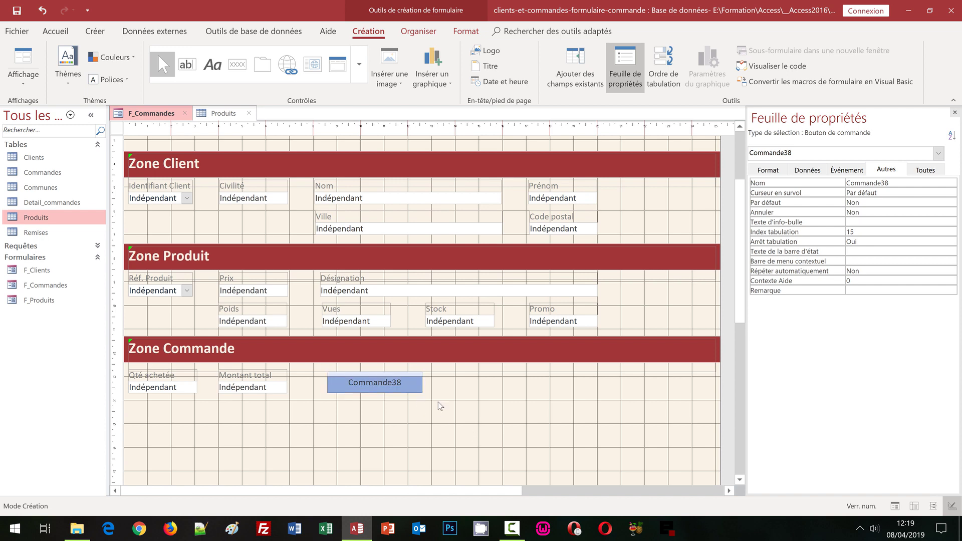
pyautogui.hotkey('ctrl', 'a')
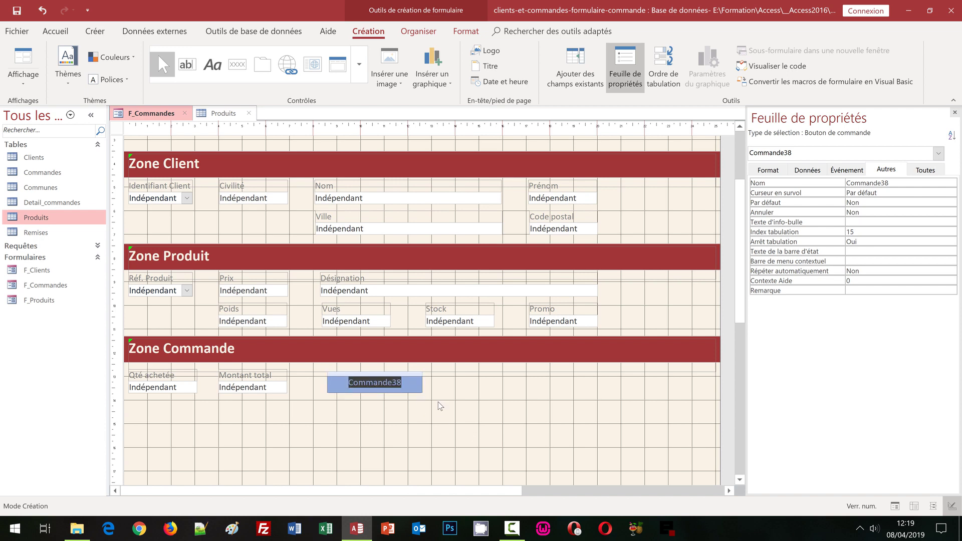
pyautogui.write('Ajouter')
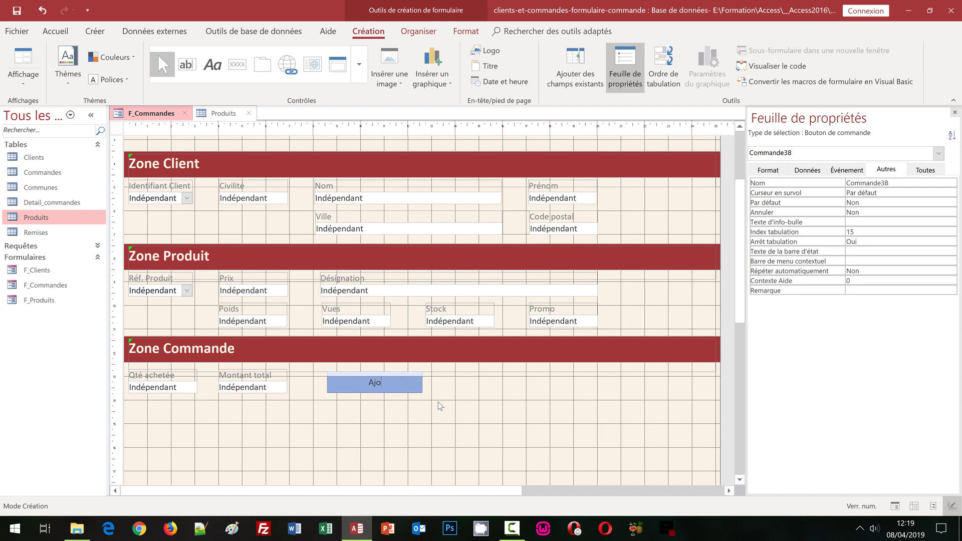
pyautogui.click(440, 406)
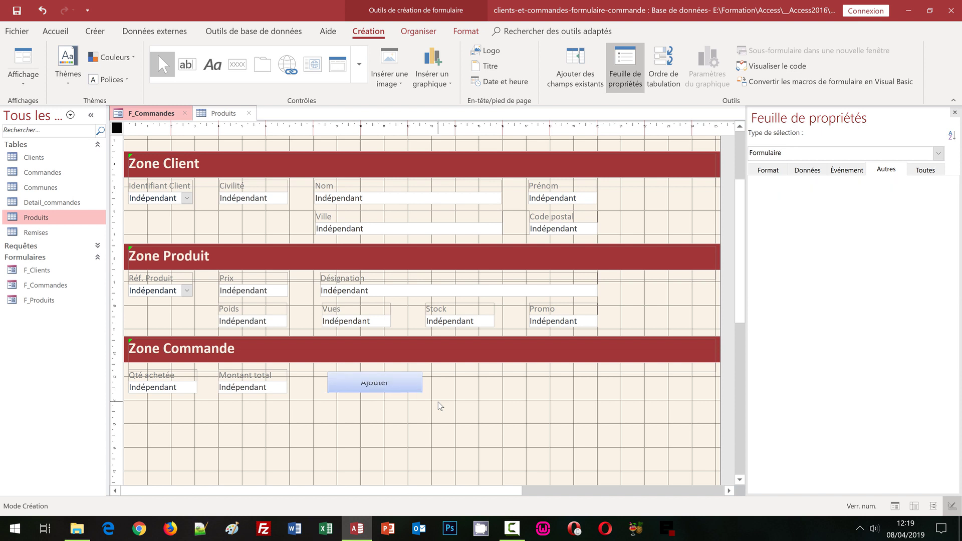
# - Format the Ajouter button with the recently used dark red fill and light, bold 16-point text
pyautogui.click(408, 389)
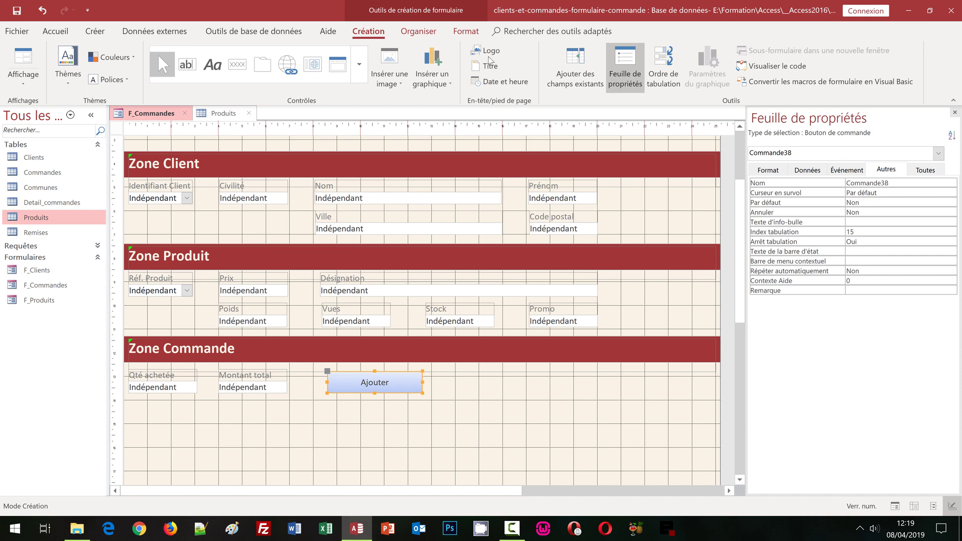
pyautogui.click(466, 31)
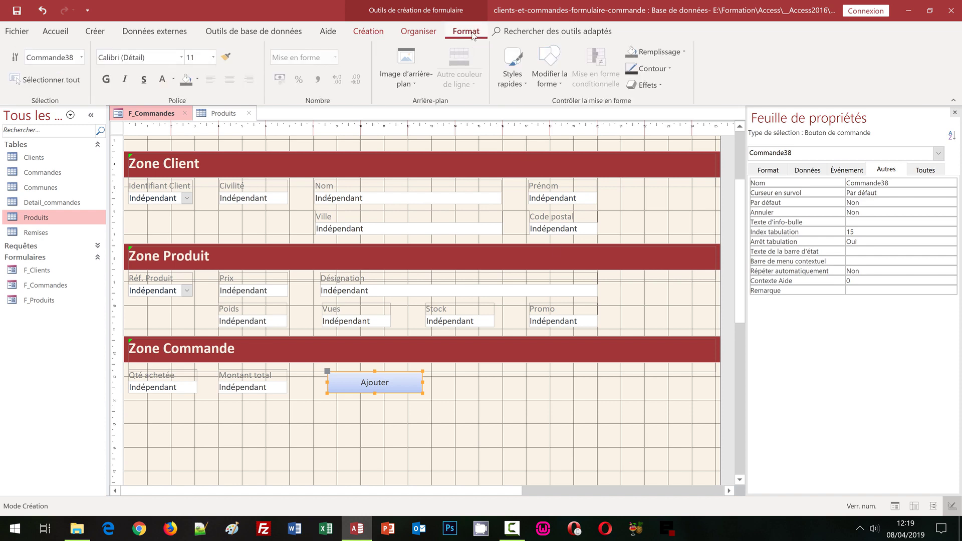
pyautogui.click(197, 79)
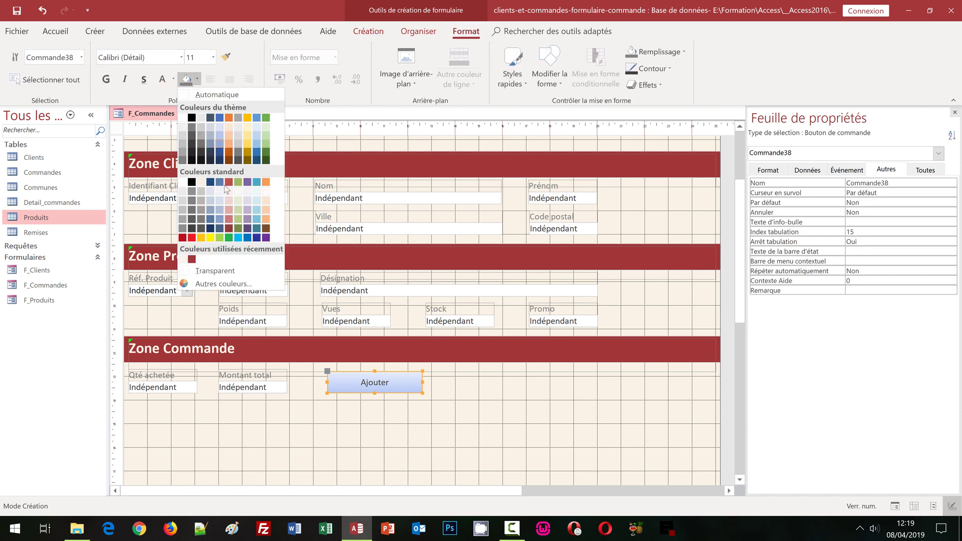
pyautogui.click(193, 259)
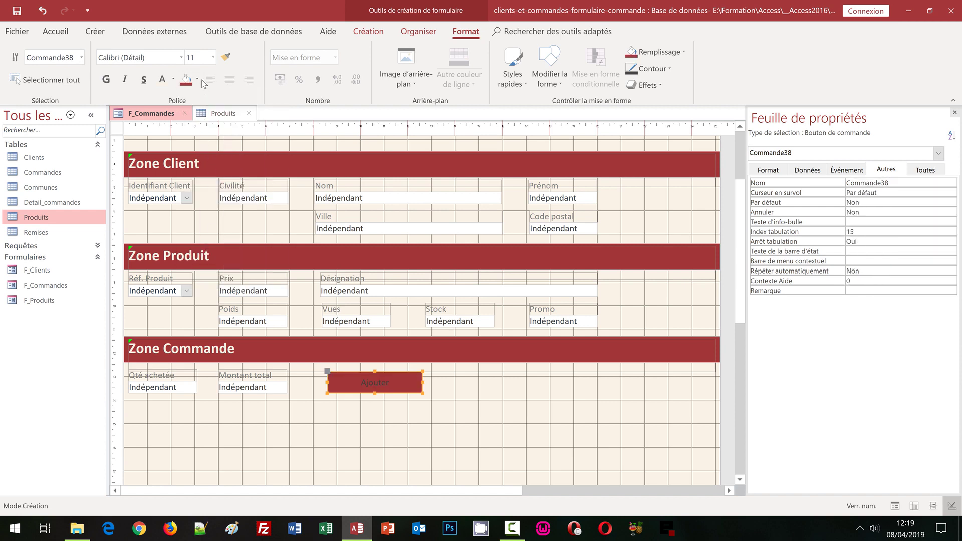
pyautogui.click(165, 84)
pyautogui.click(106, 79)
pyautogui.click(213, 58)
pyautogui.click(202, 138)
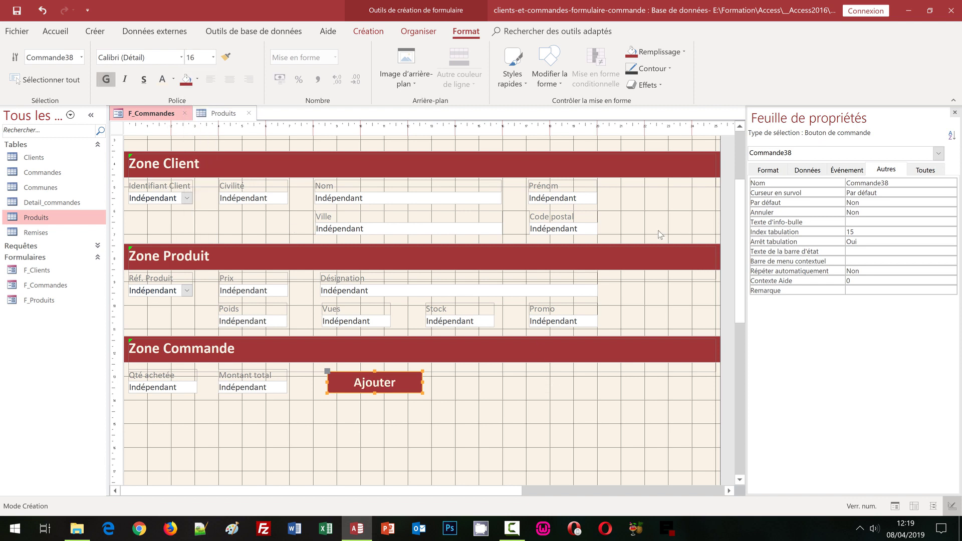
# - Apply a shadow effect and the first bevel preset to the Ajouter button
pyautogui.click(658, 85)
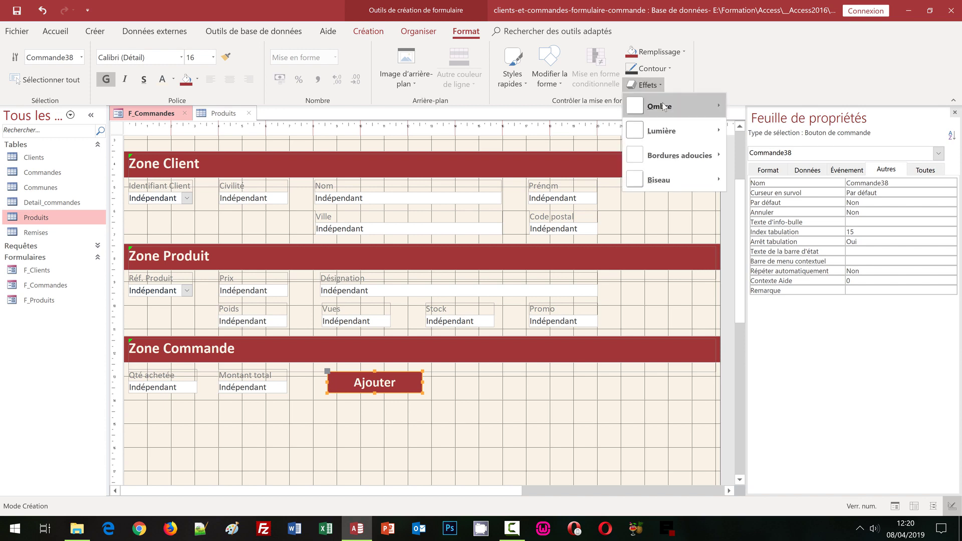
pyautogui.moveTo(681, 107)
pyautogui.click(775, 158)
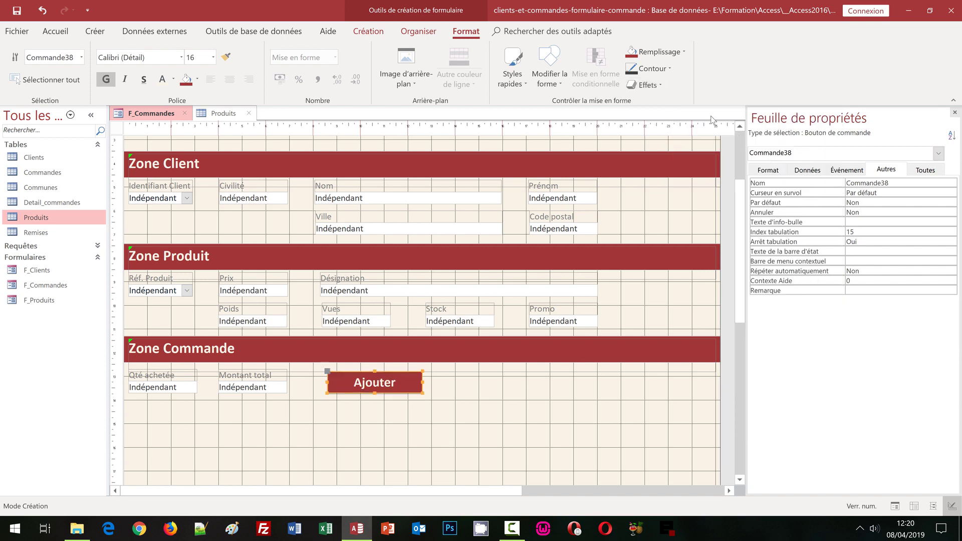
pyautogui.click(657, 87)
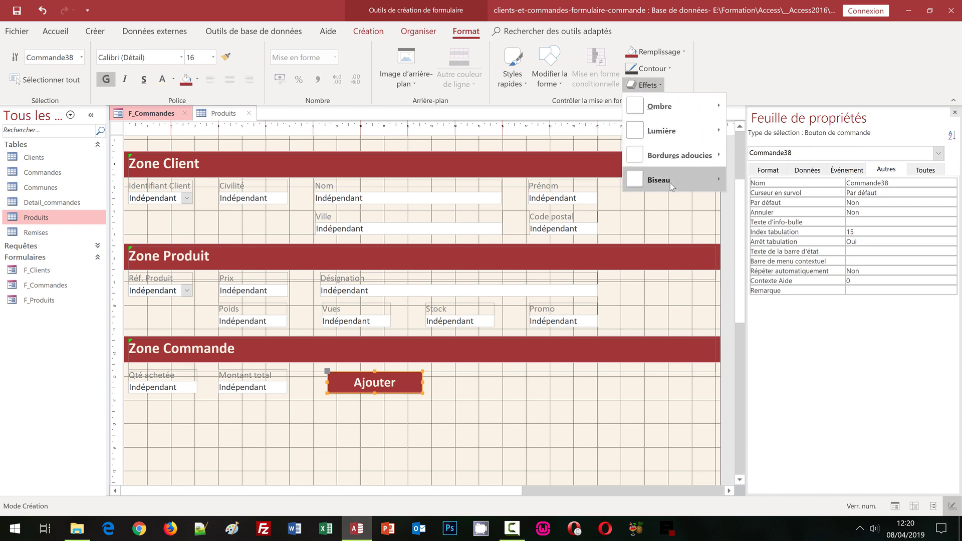
pyautogui.moveTo(669, 182)
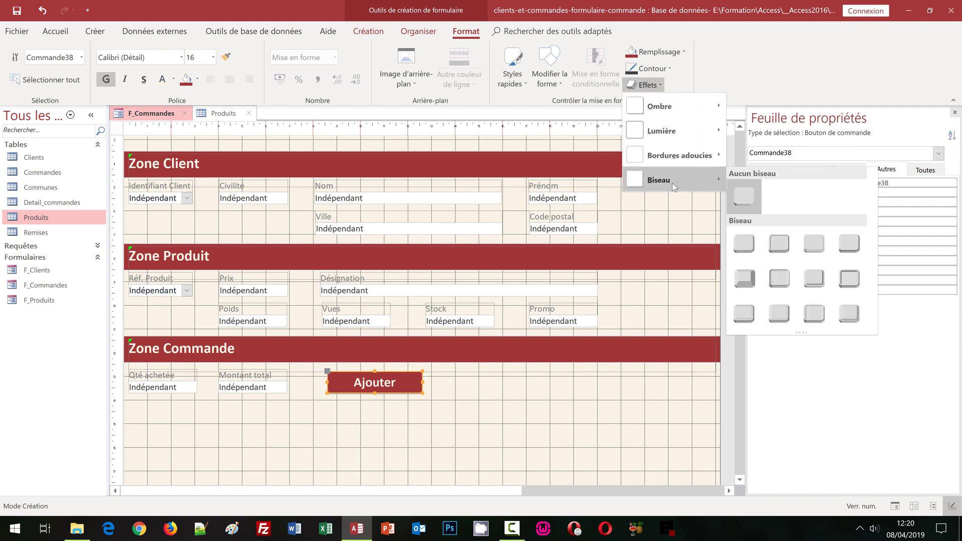
pyautogui.click(750, 245)
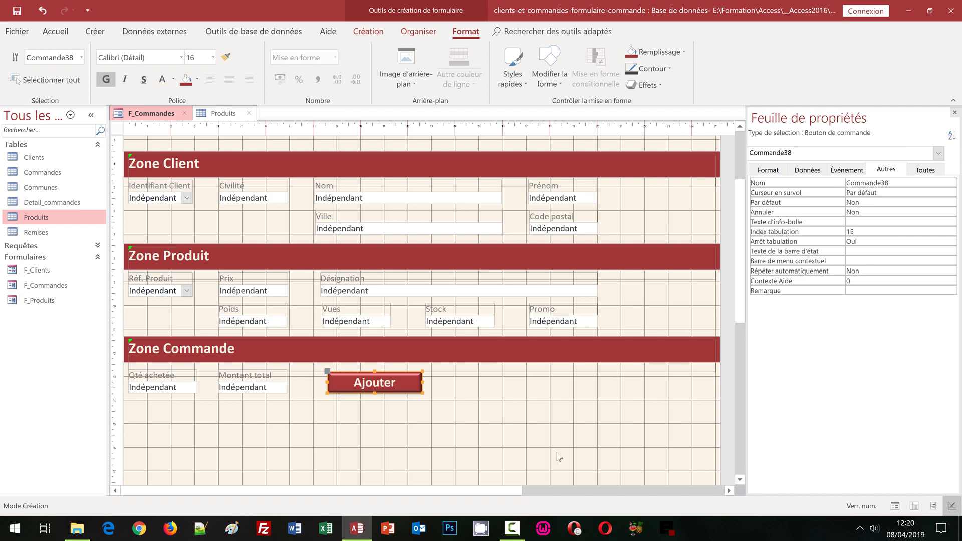
pyautogui.click(540, 426)
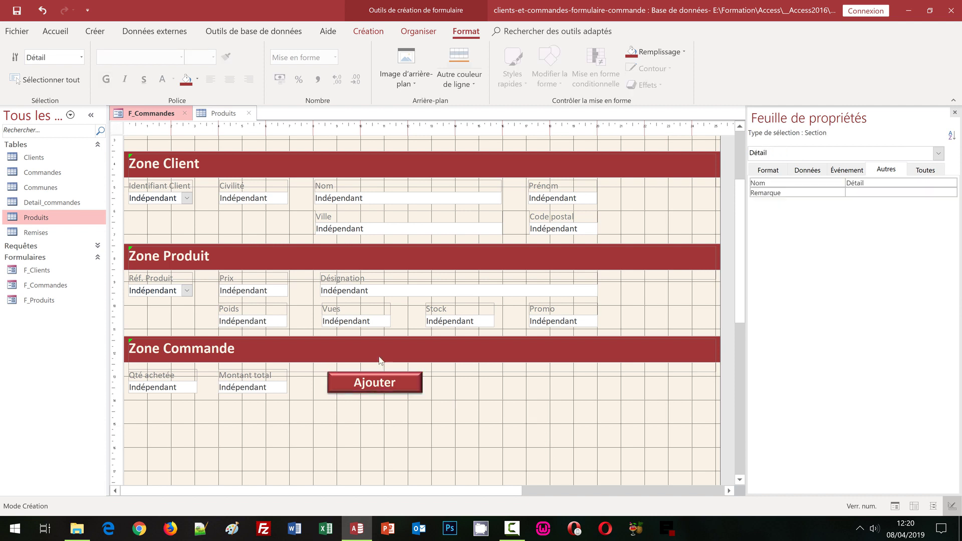
# - Enlarge the Ajouter button slightly in width and height, and nudge it down below the Zone Commande heading
pyautogui.click(372, 380)
pyautogui.moveTo(374, 394); pyautogui.dragTo(441, 383)
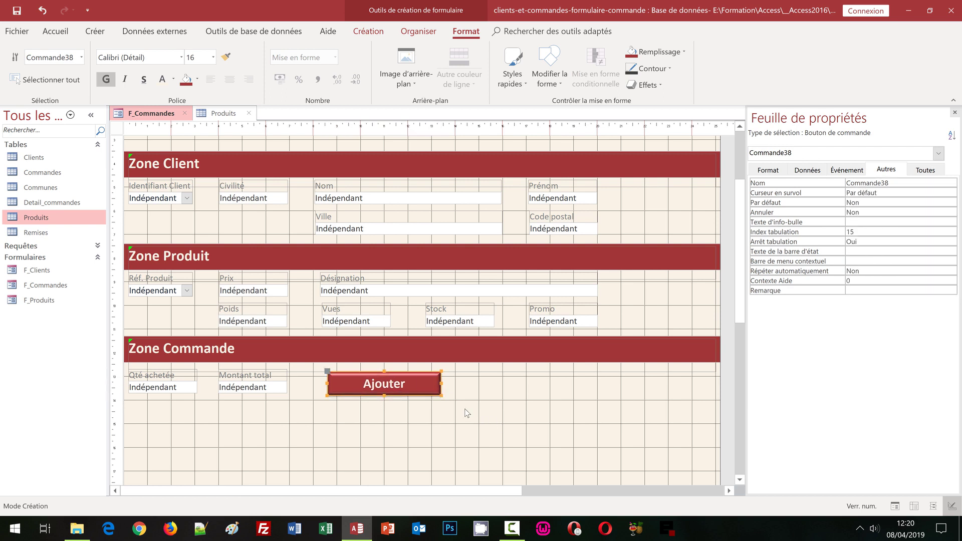
pyautogui.press('Down')
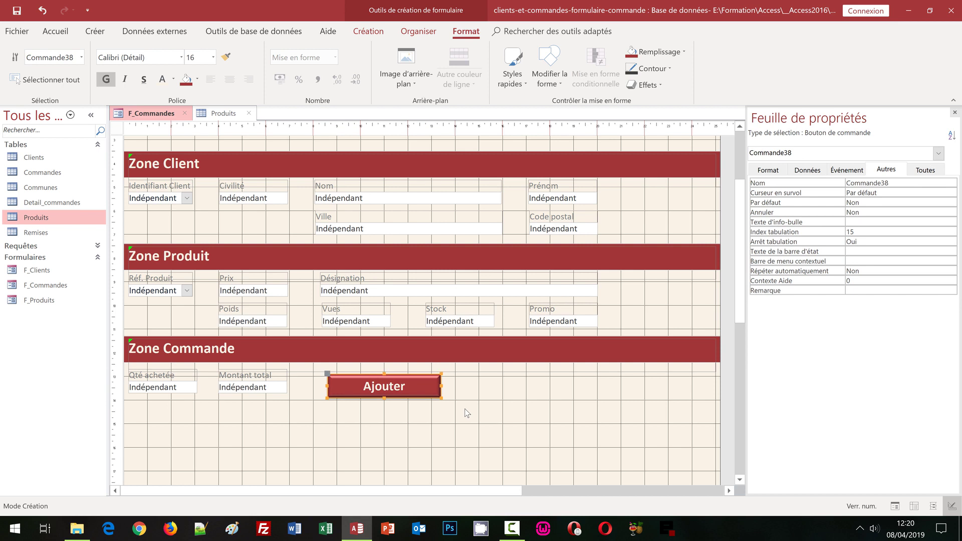
# - Duplicate the Ajouter button, place the copy beside it on the same row, and caption the copy "Valider"
pyautogui.hotkey('ctrl', 'd')
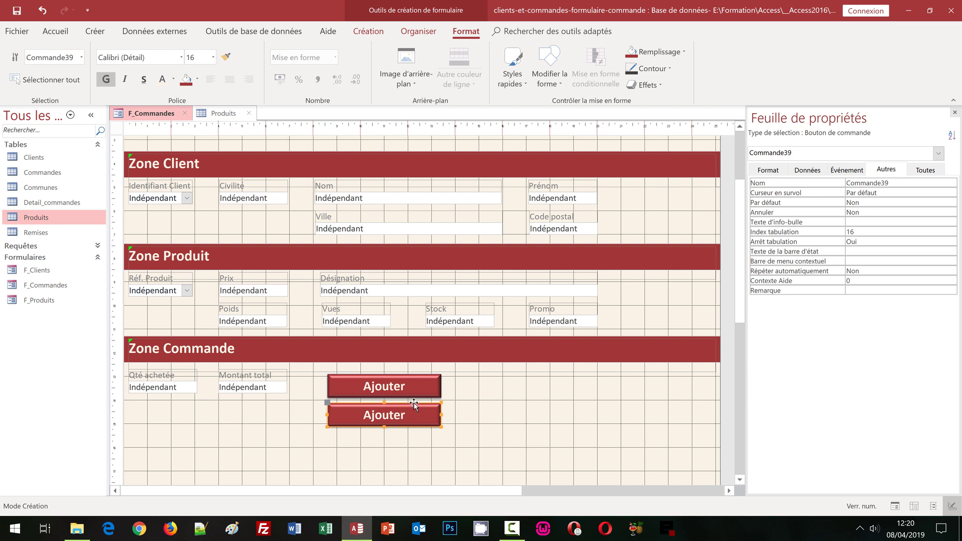
pyautogui.moveTo(415, 404); pyautogui.dragTo(547, 377)
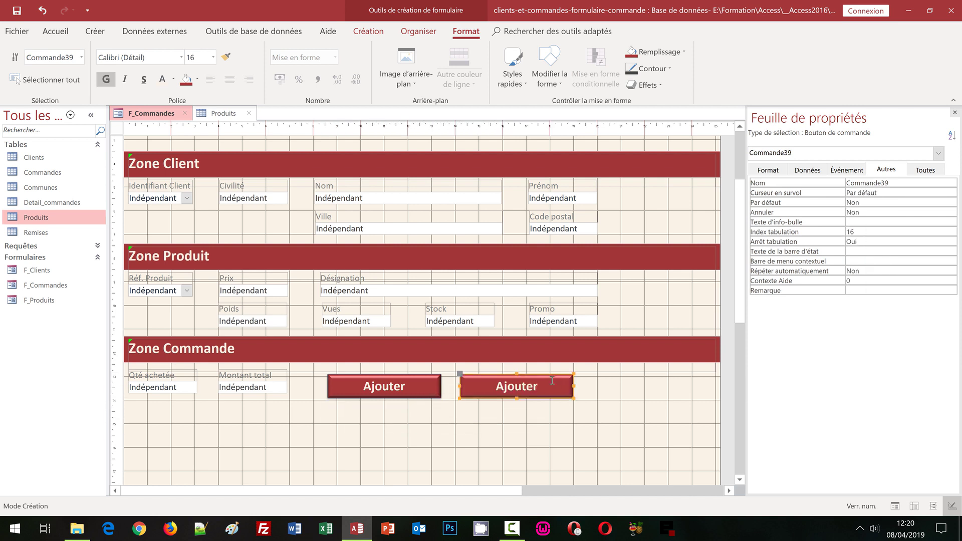
pyautogui.click(551, 388)
pyautogui.doubleClick(550, 389)
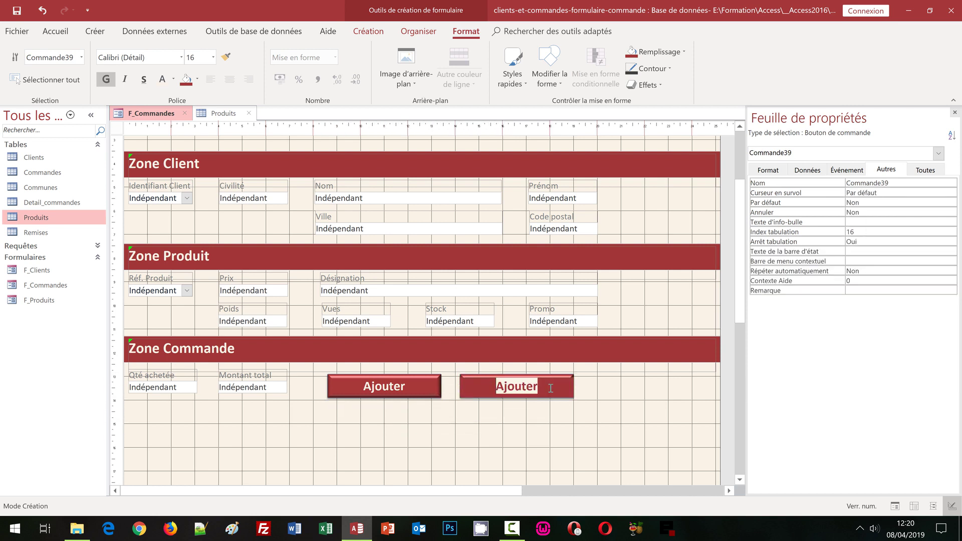
pyautogui.write('Valider')
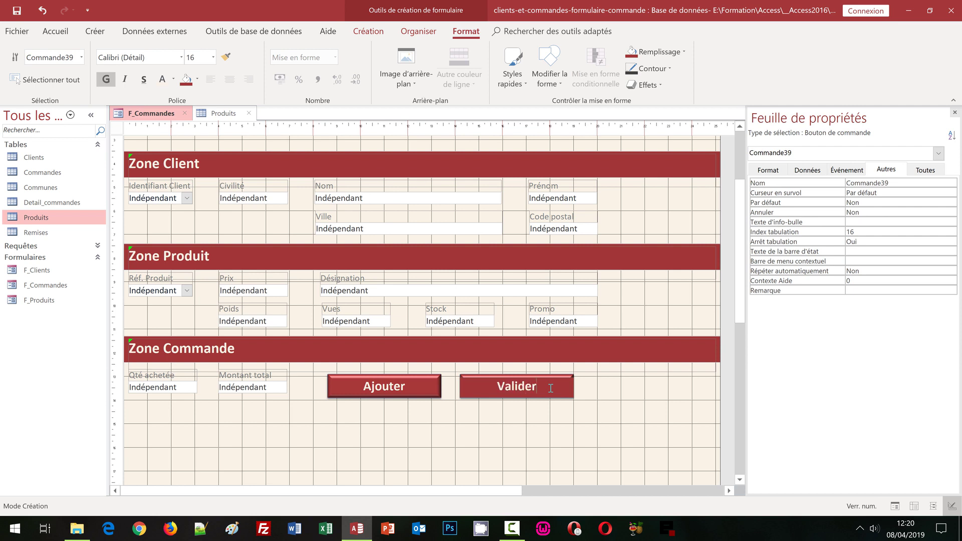
pyautogui.press('Return')
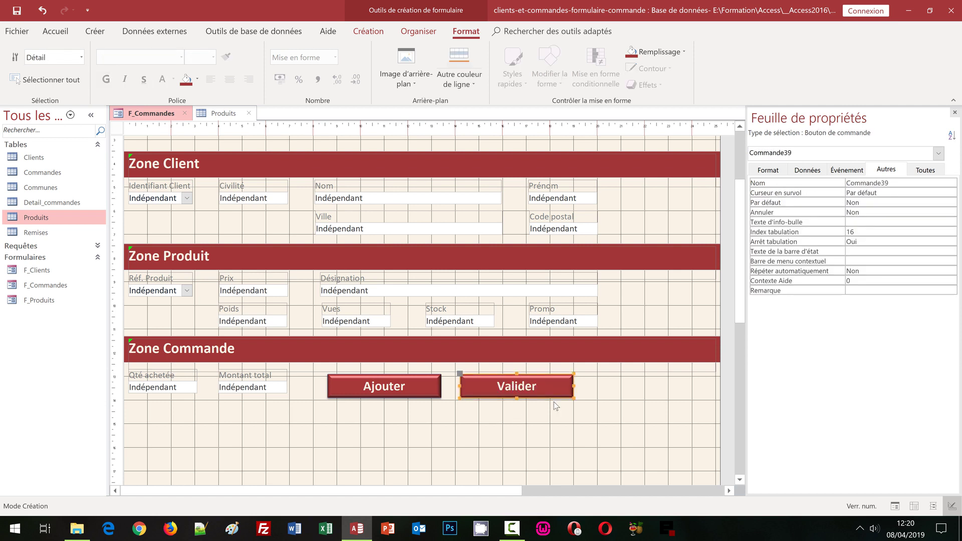
# - Set the name of the Valider button to "Valider"
pyautogui.click(904, 183)
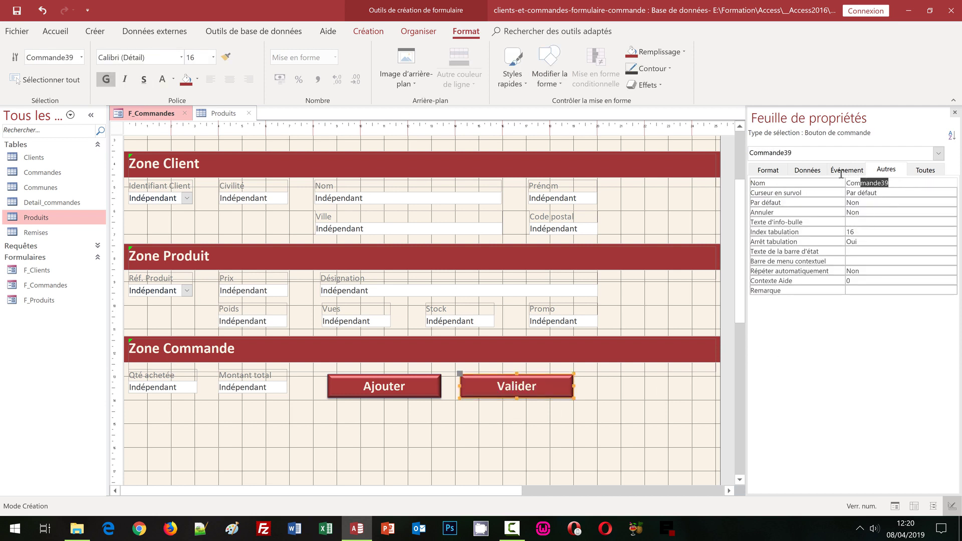
pyautogui.write('Valider')
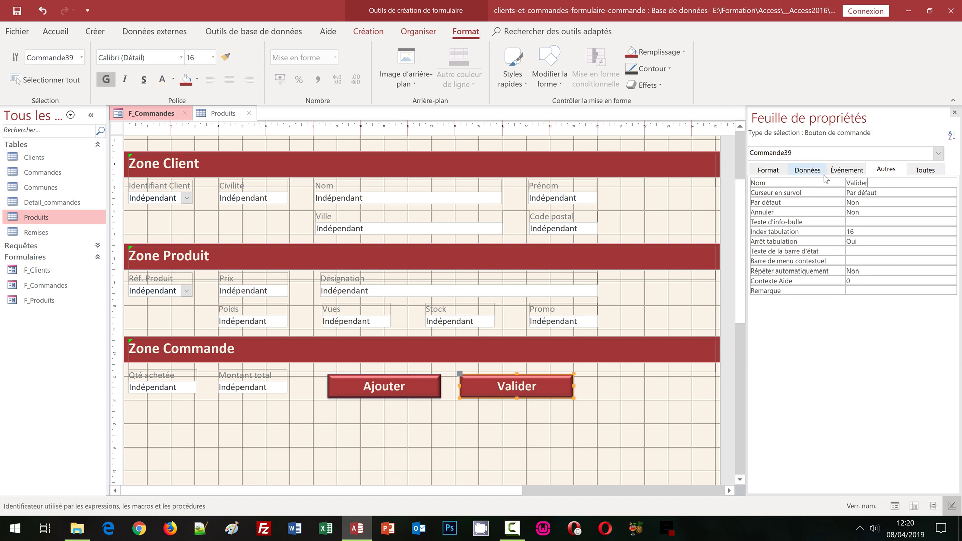
pyautogui.press('Return')
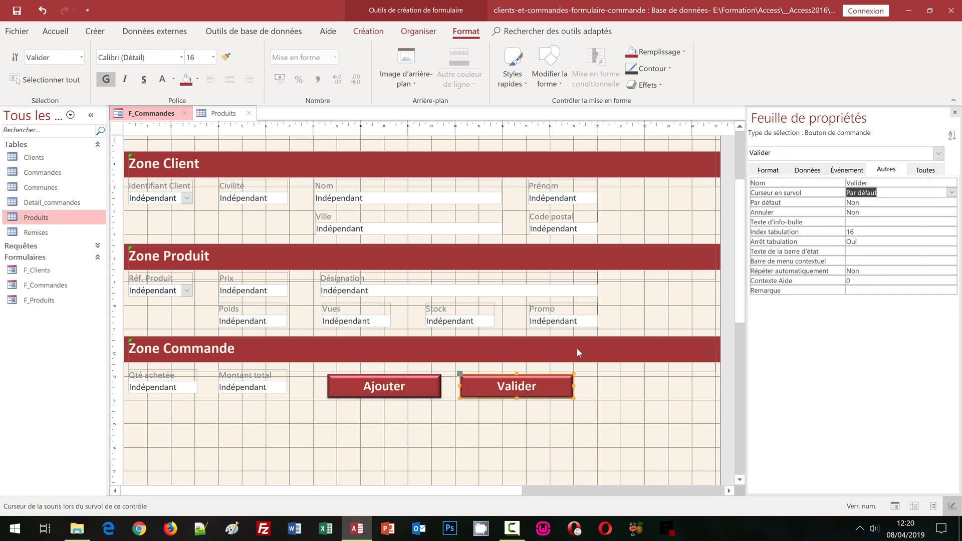
# - Right-align the Valider button with the Promo text box in Zone Produit
pyautogui.keyDown('shift'); pyautogui.click(590, 322); pyautogui.keyUp('shift')
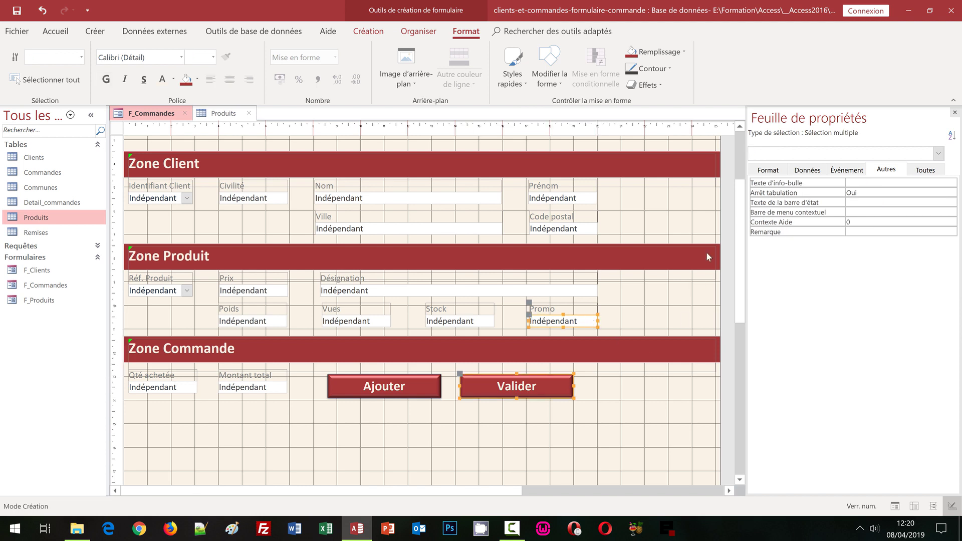
pyautogui.click(418, 31)
pyautogui.click(860, 70)
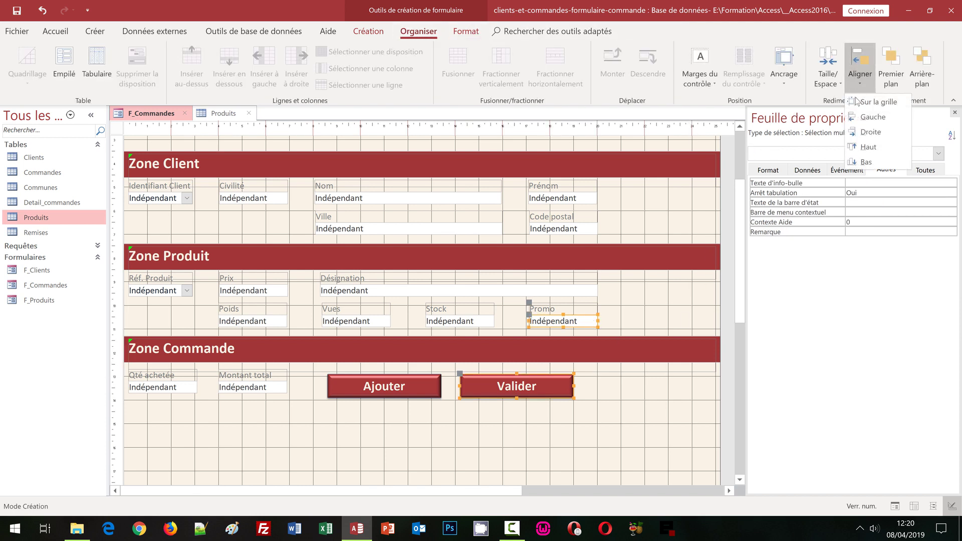
pyautogui.click(870, 132)
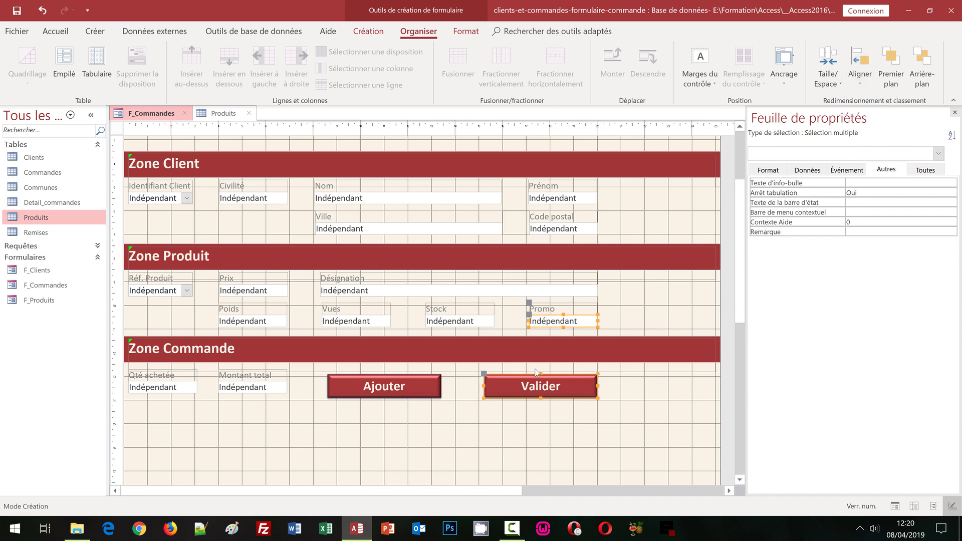
pyautogui.click(548, 414)
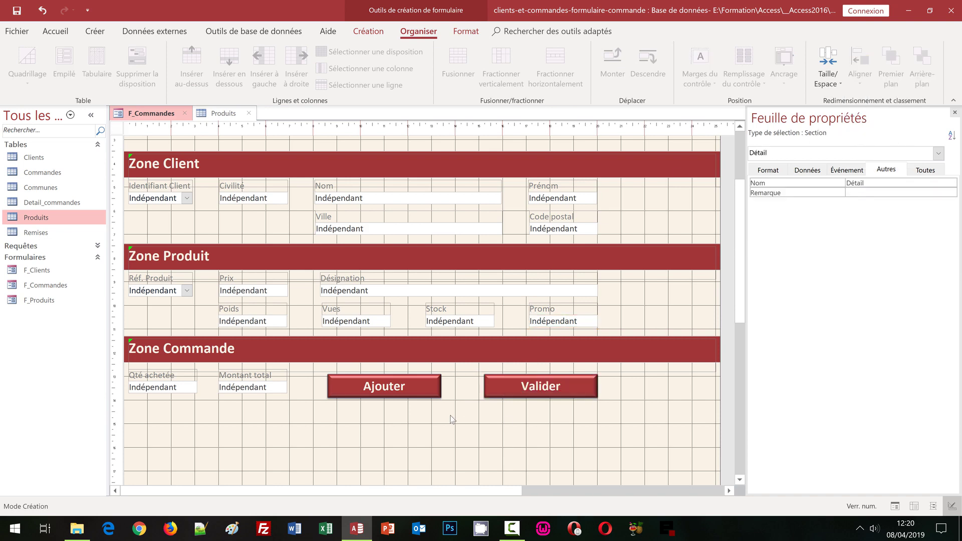
# - Nudge the Ajouter button slightly to the right, towards the Valider button
pyautogui.click(414, 397)
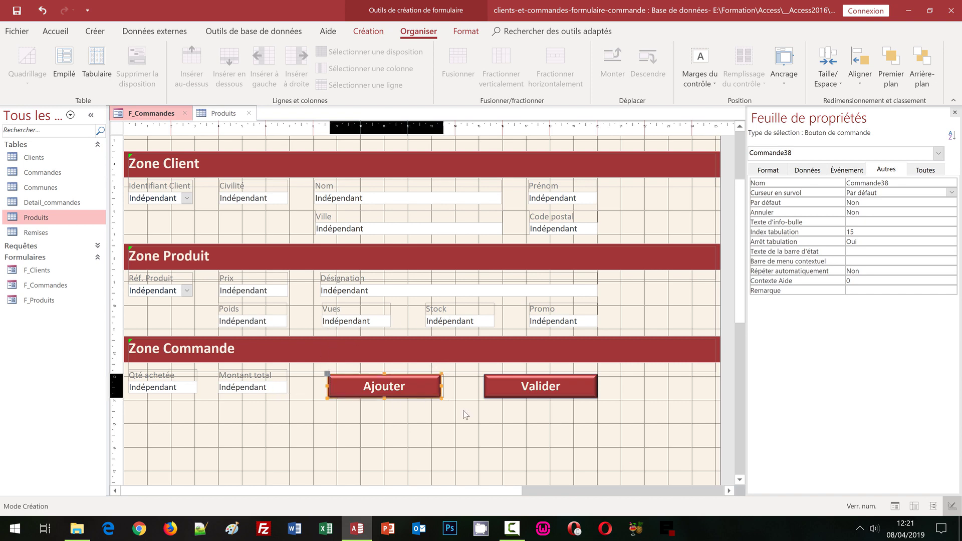
pyautogui.press('Right')
pyautogui.press('Right')
pyautogui.press('Right')
pyautogui.press('Right')
pyautogui.press('Right')
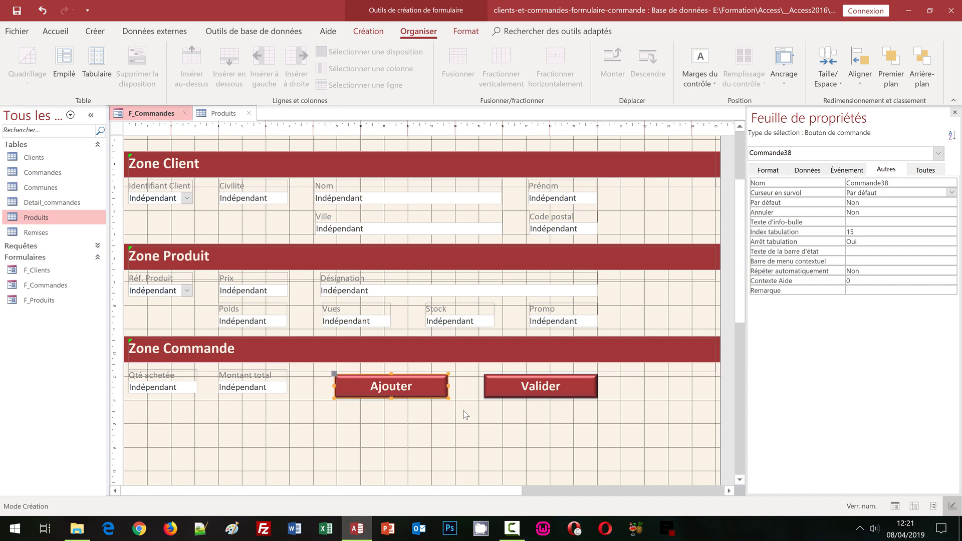
pyautogui.press('Right')
pyautogui.press('Left')
pyautogui.click(464, 410)
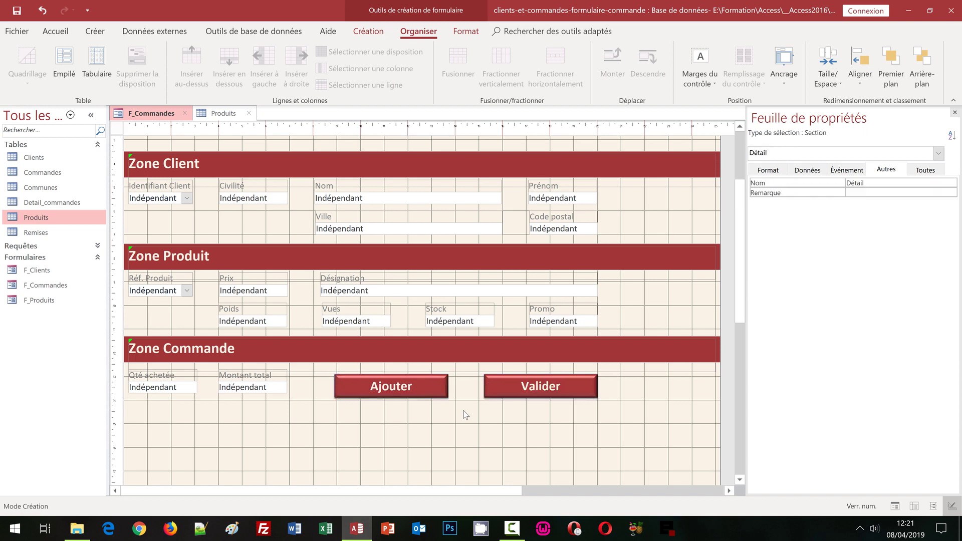
# - Align the tops of the Ajouter and Valider buttons with the top of the Montant total label
pyautogui.click(420, 394)
pyautogui.keyDown('shift'); pyautogui.click(521, 392); pyautogui.keyUp('shift')
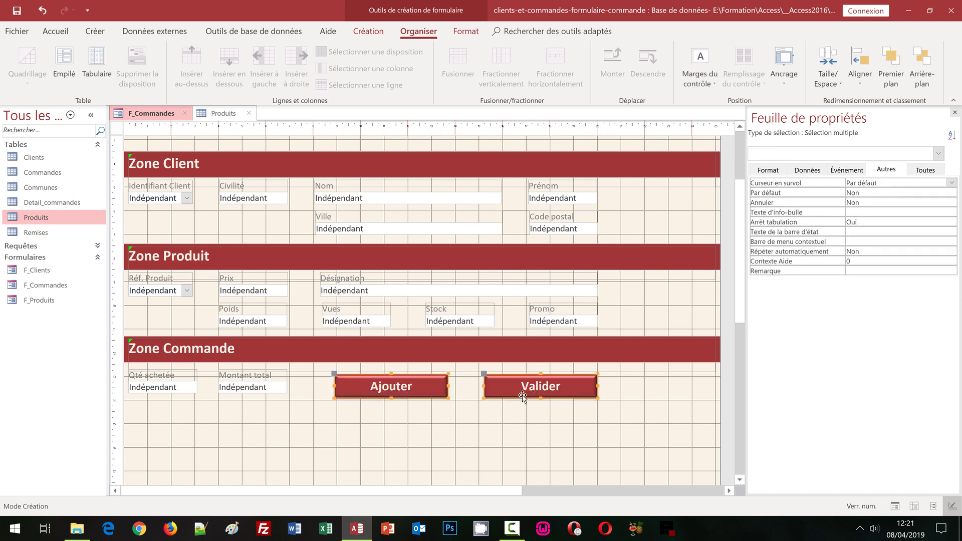
pyautogui.keyDown('shift'); pyautogui.click(260, 379); pyautogui.keyUp('shift')
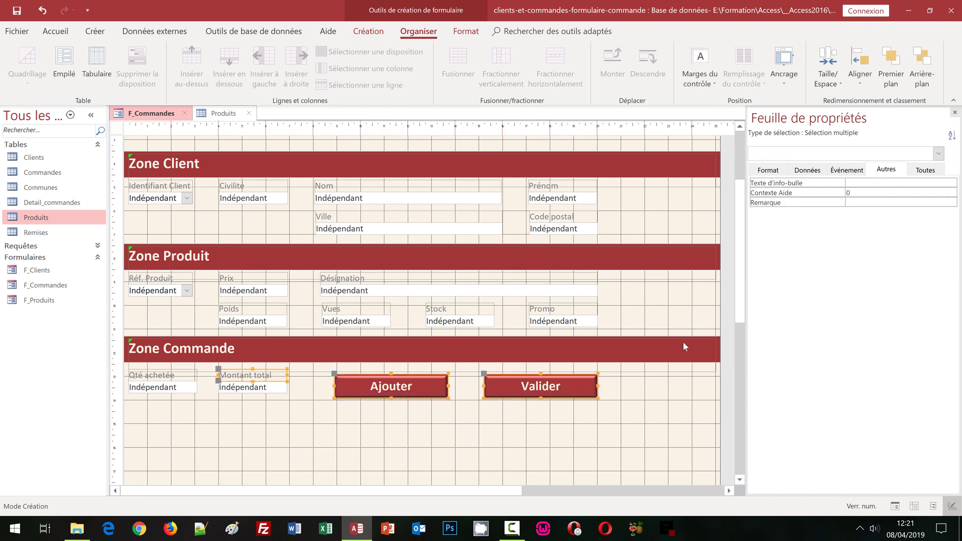
pyautogui.click(860, 89)
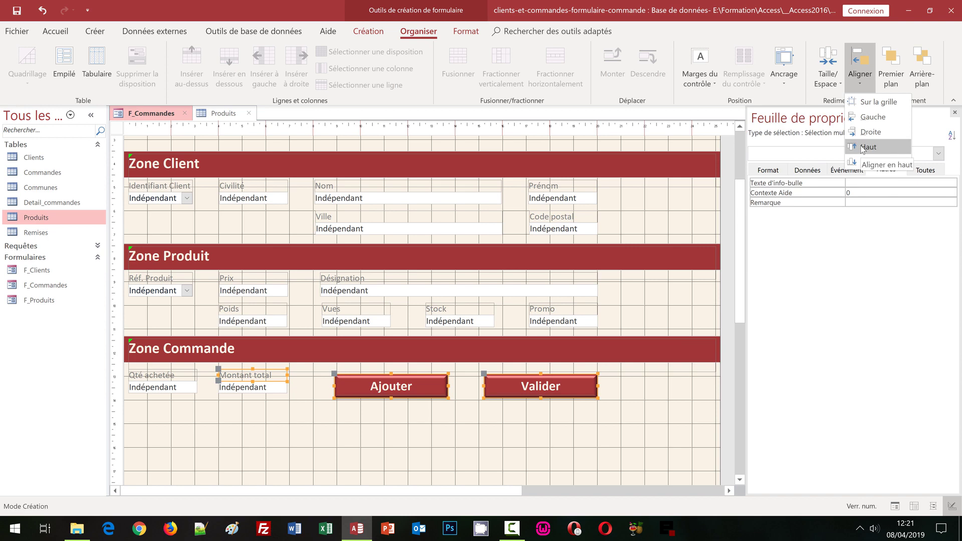
pyautogui.click(862, 149)
pyautogui.click(534, 431)
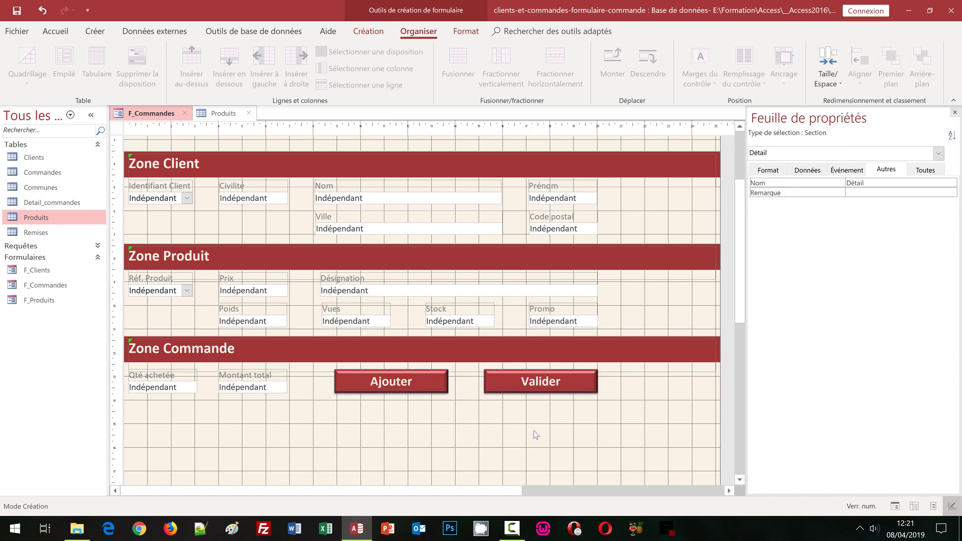
# - Preview the F_Commandes form in Form view, checking the Zone Commande layout, and return to Design view
pyautogui.press('F5')
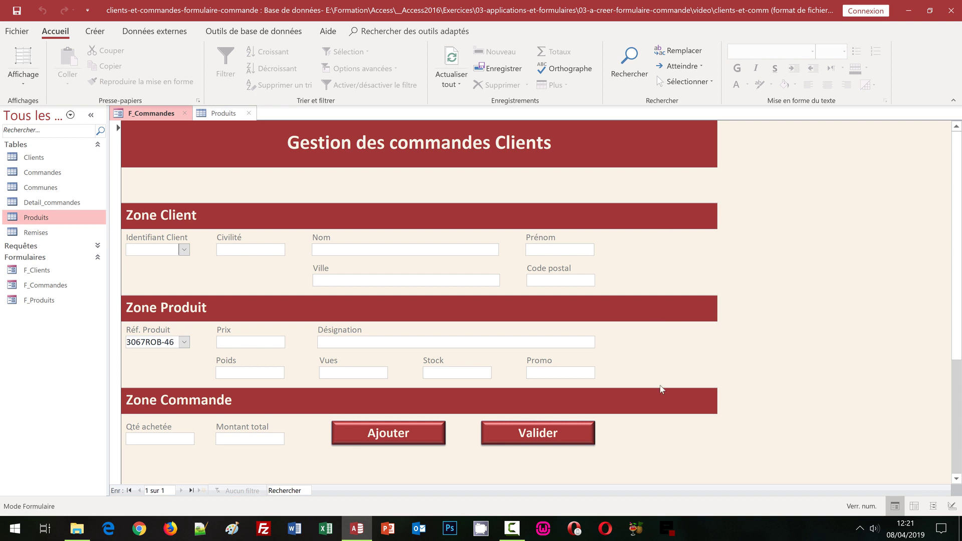
pyautogui.click(23, 85)
pyautogui.click(45, 180)
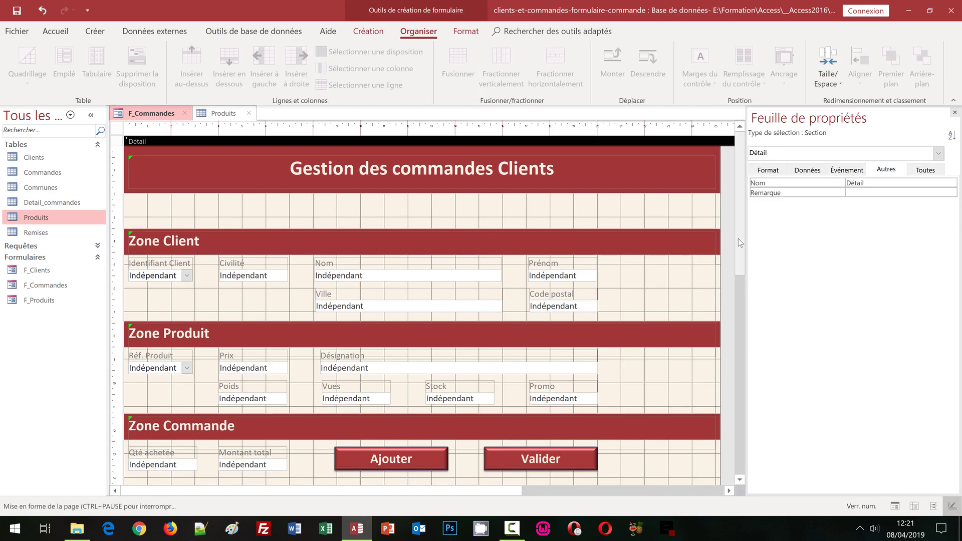
# - Extend the Détail section slightly downward to make more room below Zone Commande
pyautogui.moveTo(738, 239); pyautogui.dragTo(742, 317)
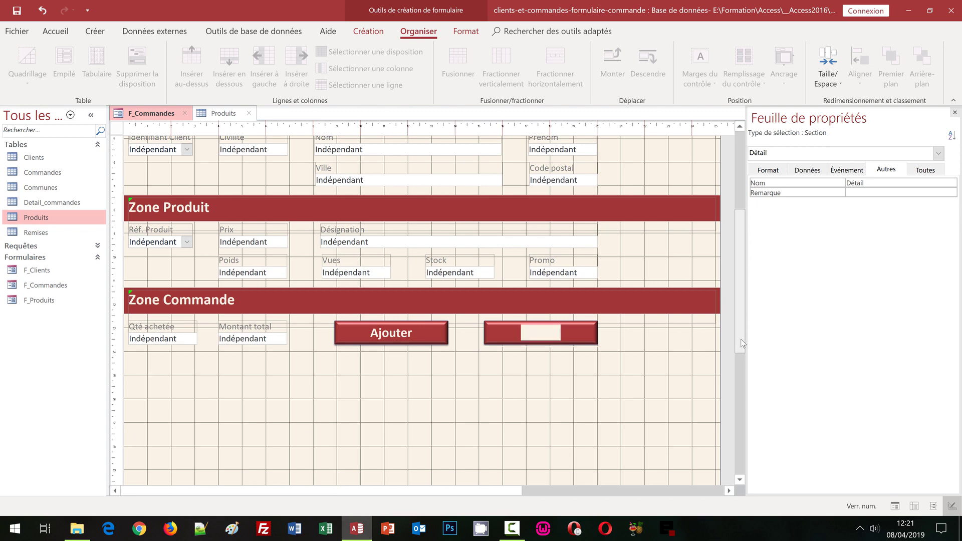
pyautogui.moveTo(742, 343); pyautogui.dragTo(744, 407)
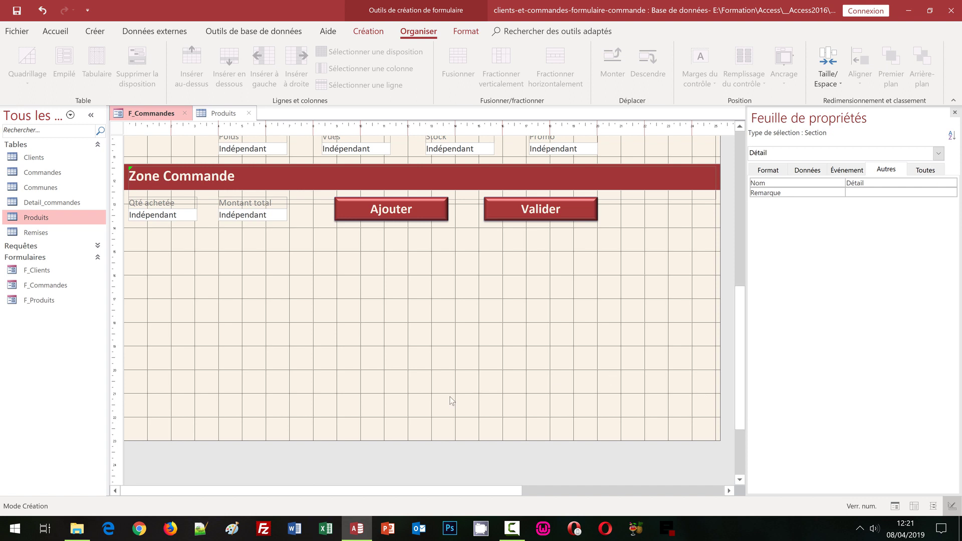
pyautogui.moveTo(395, 442); pyautogui.dragTo(459, 468)
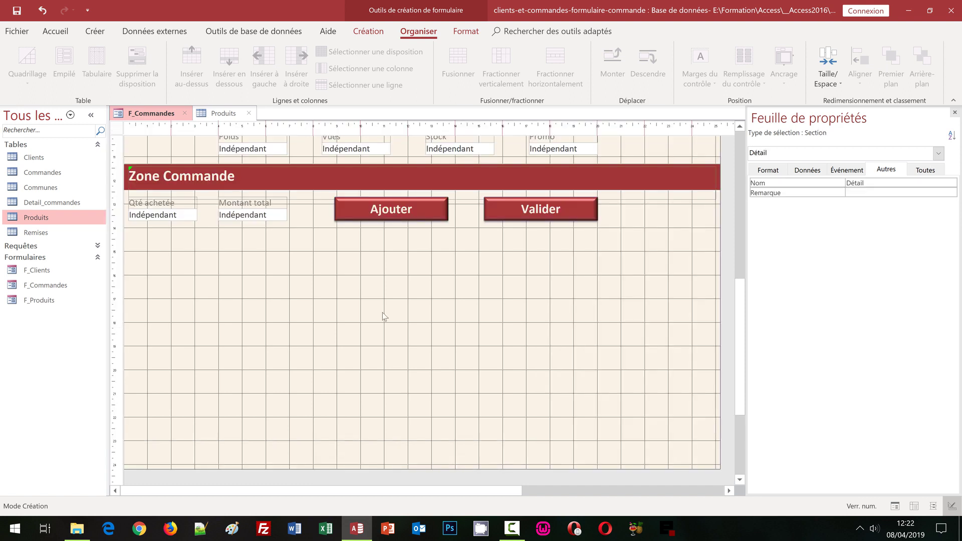
# - Draw a rectangle below the Zone Commande fields and buttons, spanning nearly the form's full width and remaining height, and trim its right edge slightly
pyautogui.click(368, 31)
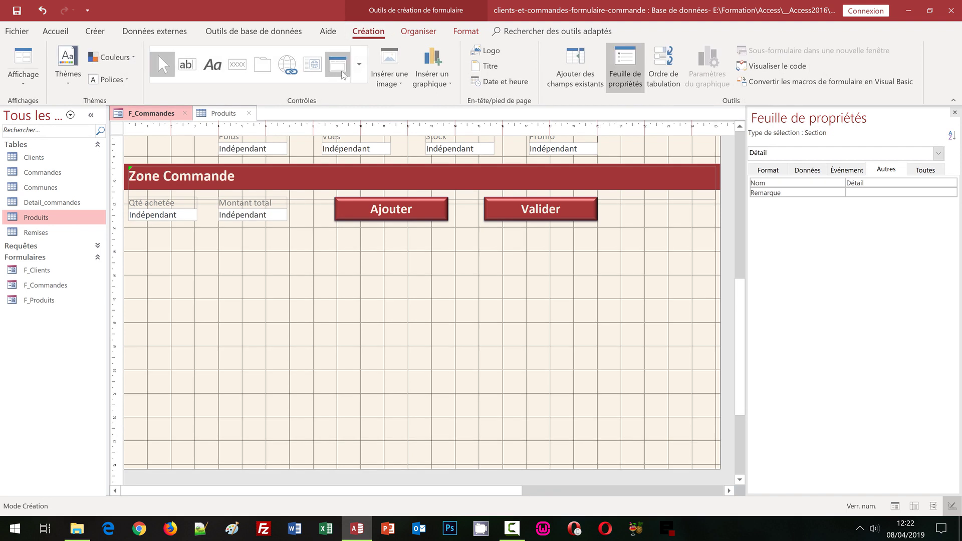
pyautogui.click(364, 79)
pyautogui.click(312, 83)
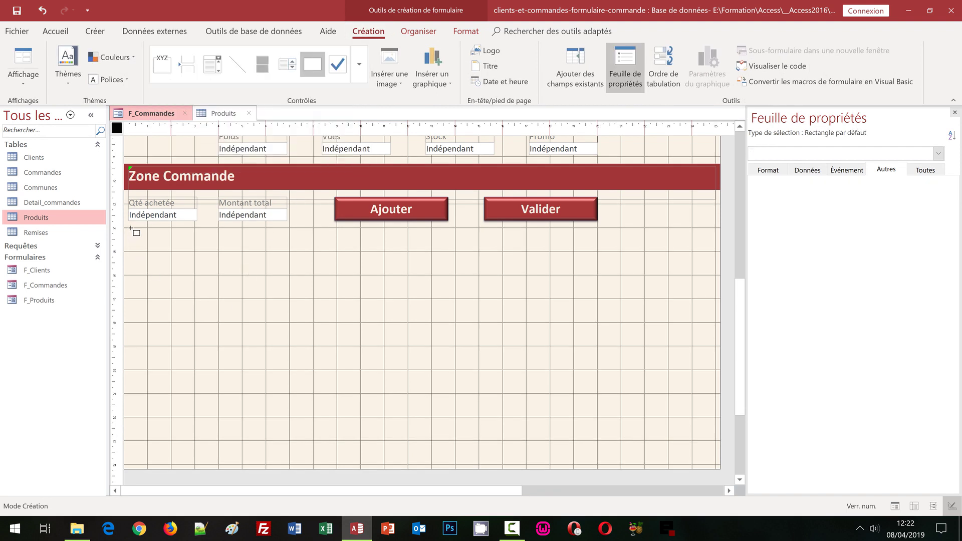
pyautogui.moveTo(131, 228)
pyautogui.mouseDown()
pyautogui.moveTo(378, 338)
pyautogui.moveTo(716, 465)
pyautogui.mouseUp()
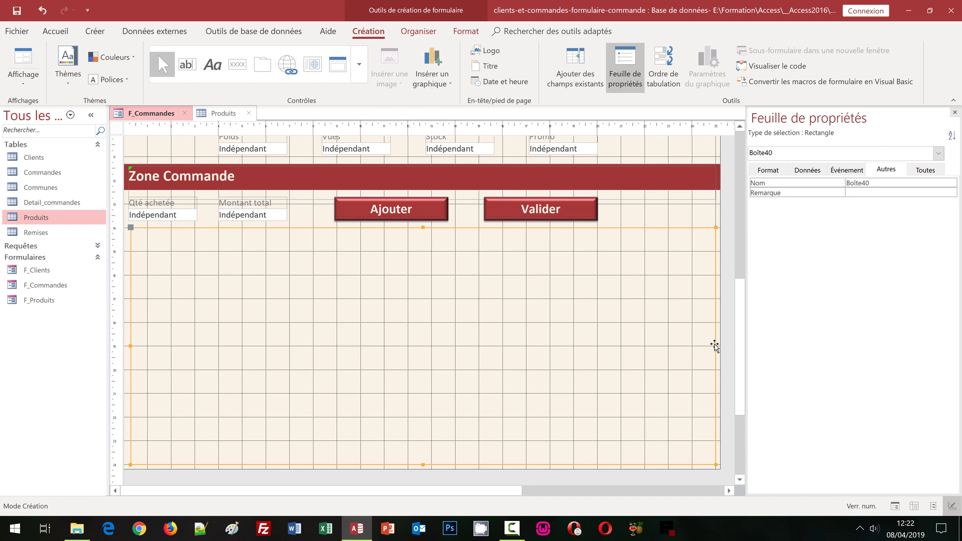
pyautogui.moveTo(714, 345); pyautogui.dragTo(712, 345)
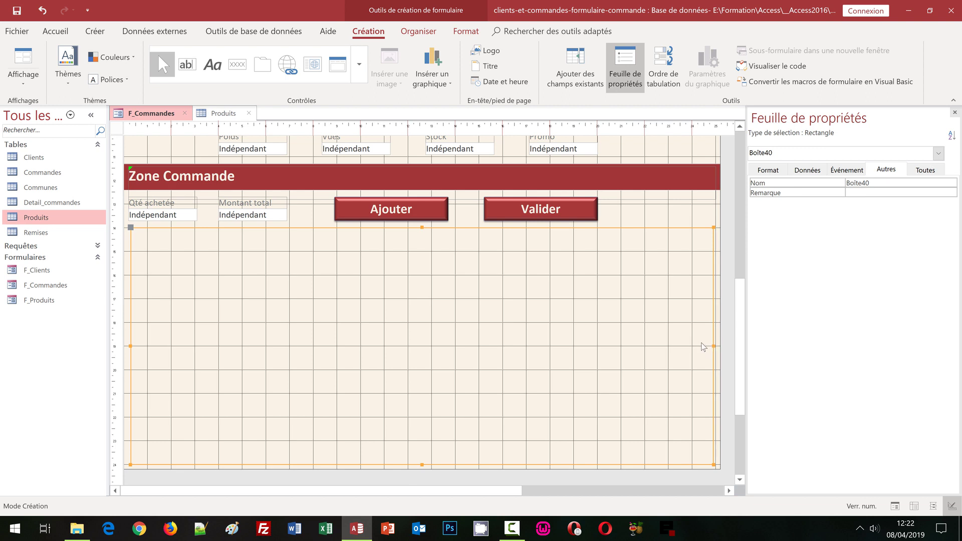